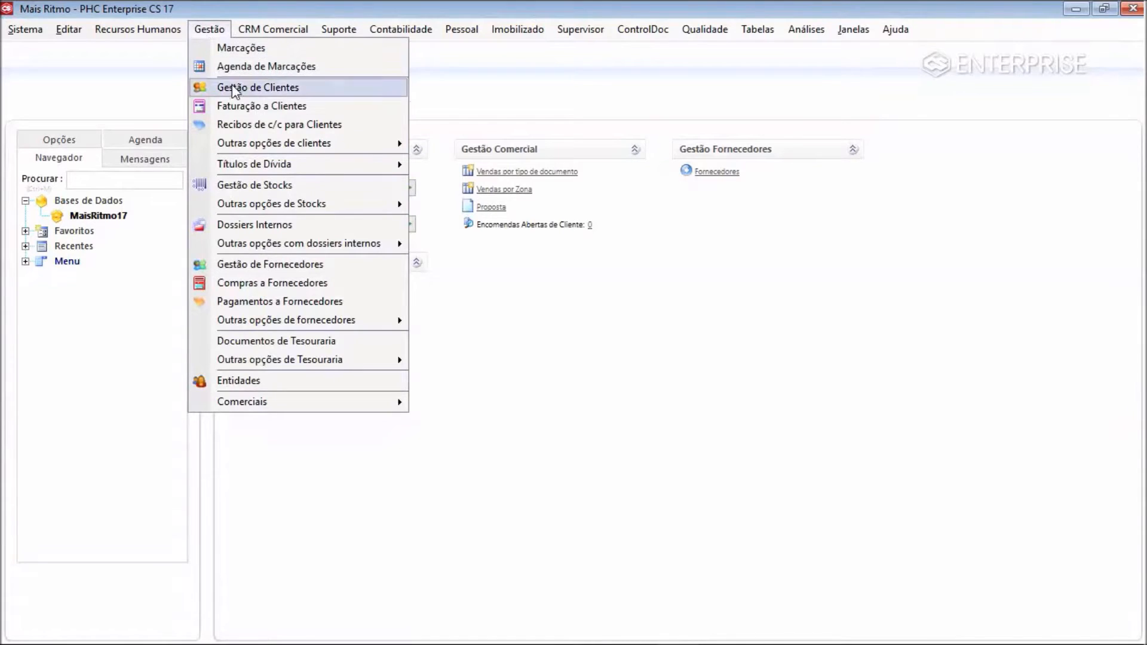
Open the client invoicing screen and start defining a filter for the invoice record search
left_click(234, 105)
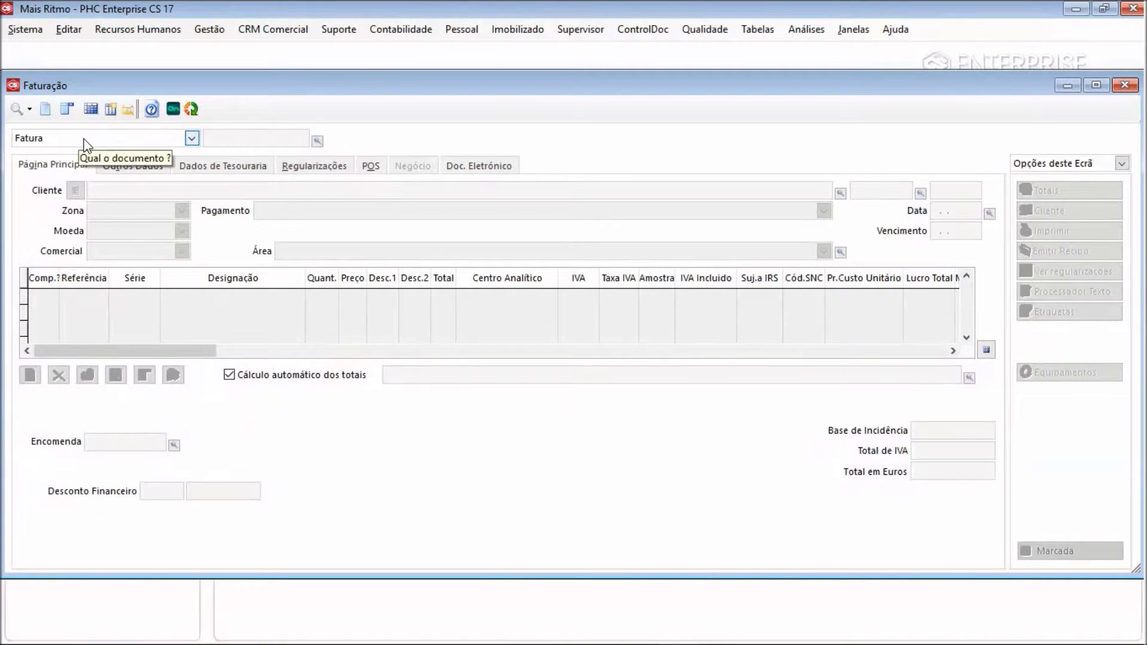
left_click(29, 110)
left_click(29, 110)
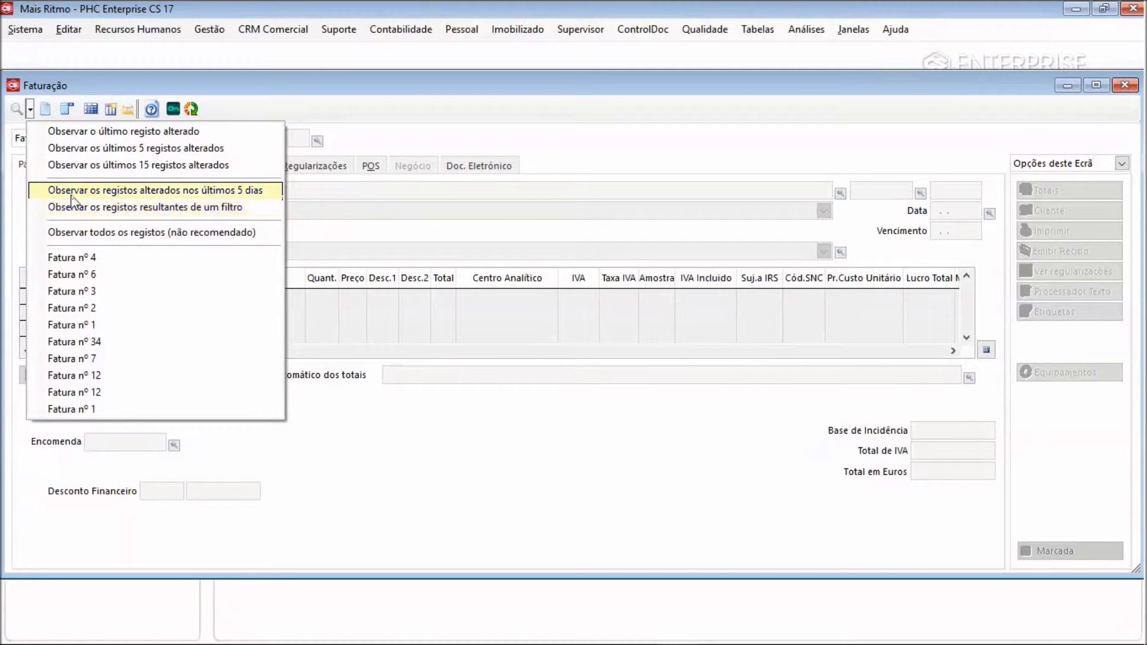
left_click(17, 111)
left_click(17, 111)
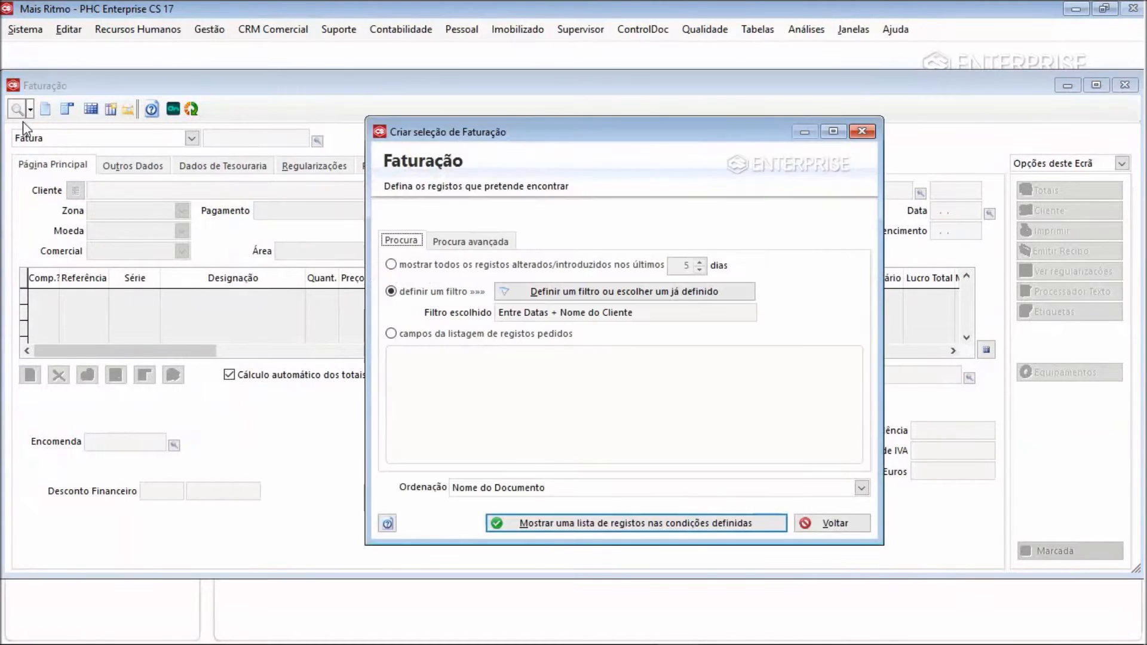
left_click(642, 304)
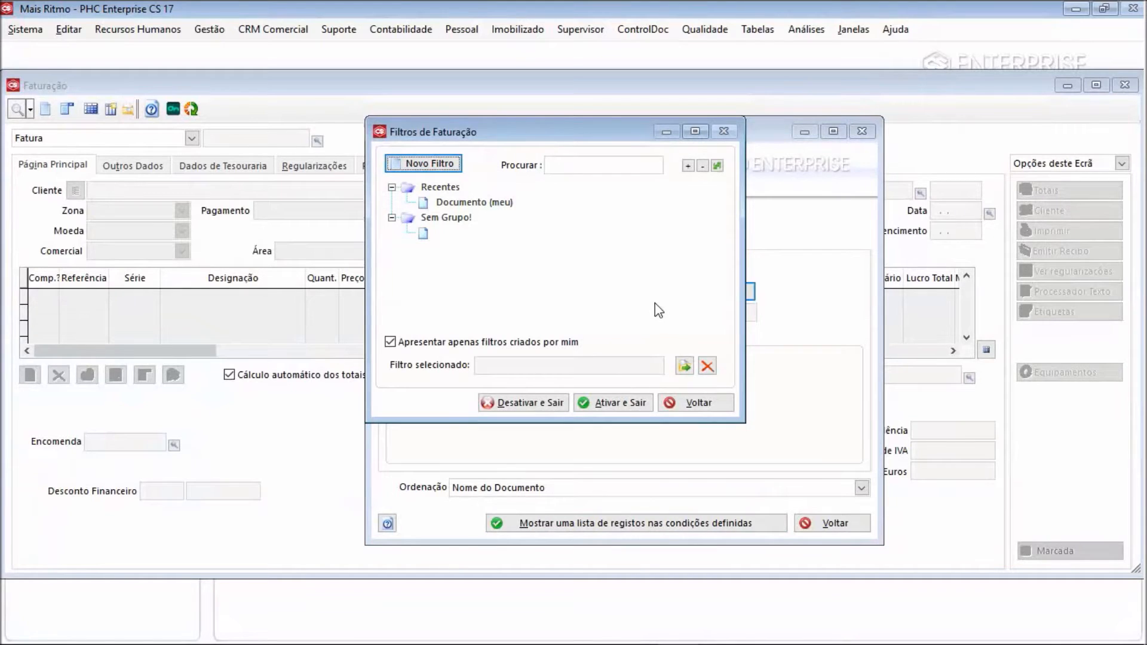
Create a new non-private filter named Entre Datas + Nome do Cliente
left_click(444, 165)
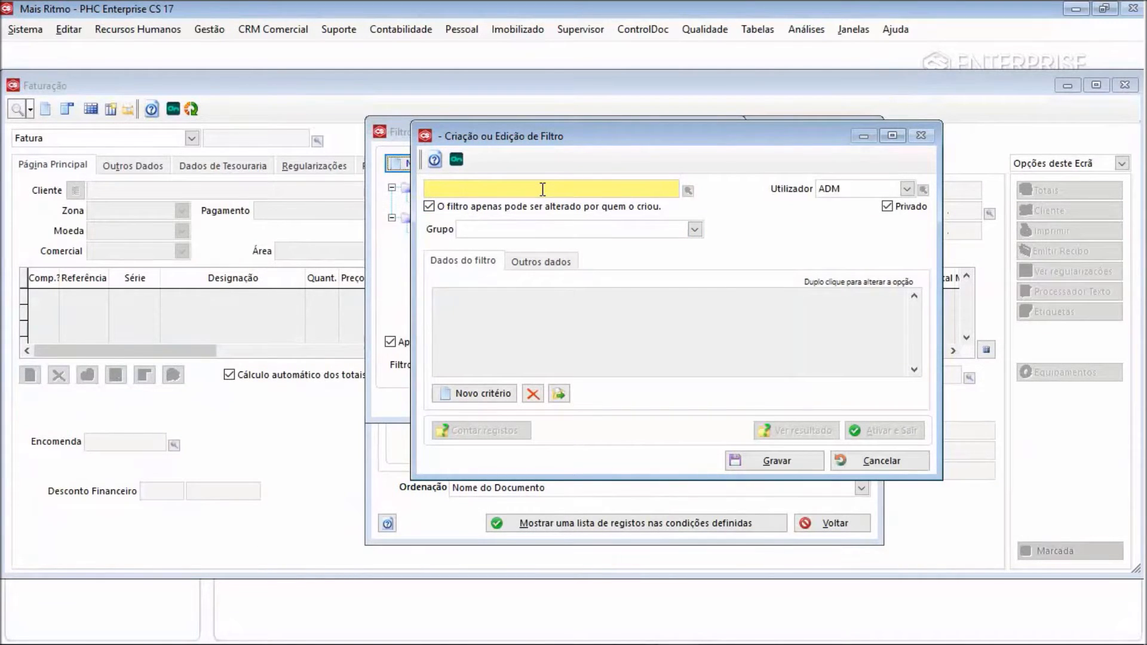
type("ntre Datas + Nome do Cliente")
left_click(888, 207)
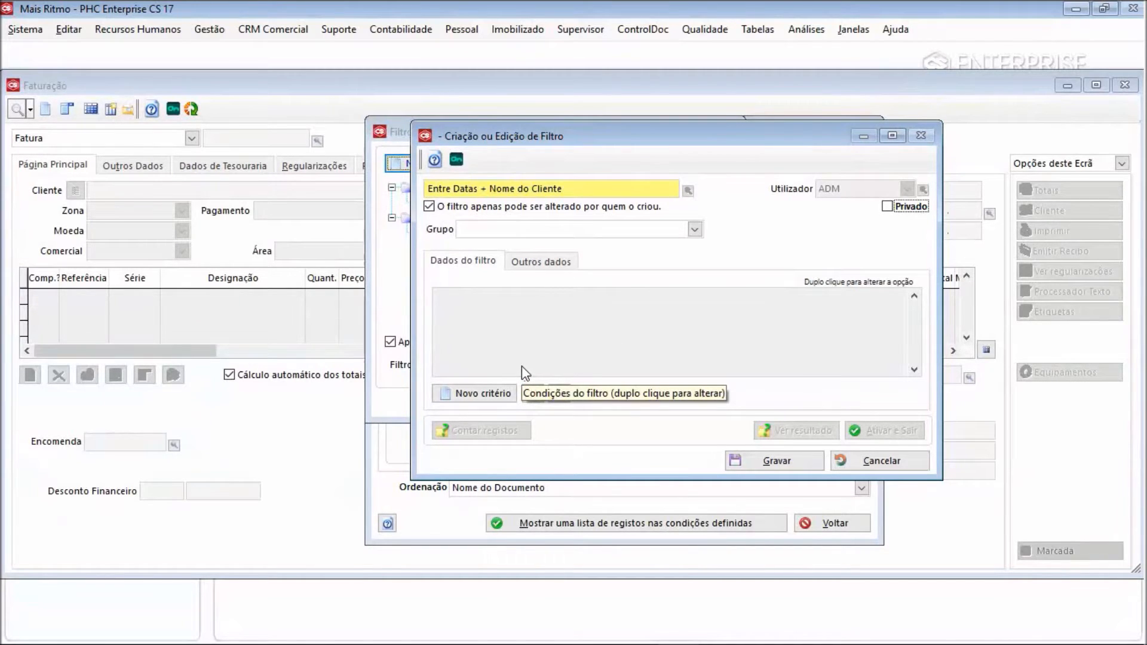
Add a filter criterion where Nome do Cliente is Idêntico a a variable value labelled Nome do Cliente
left_click(484, 395)
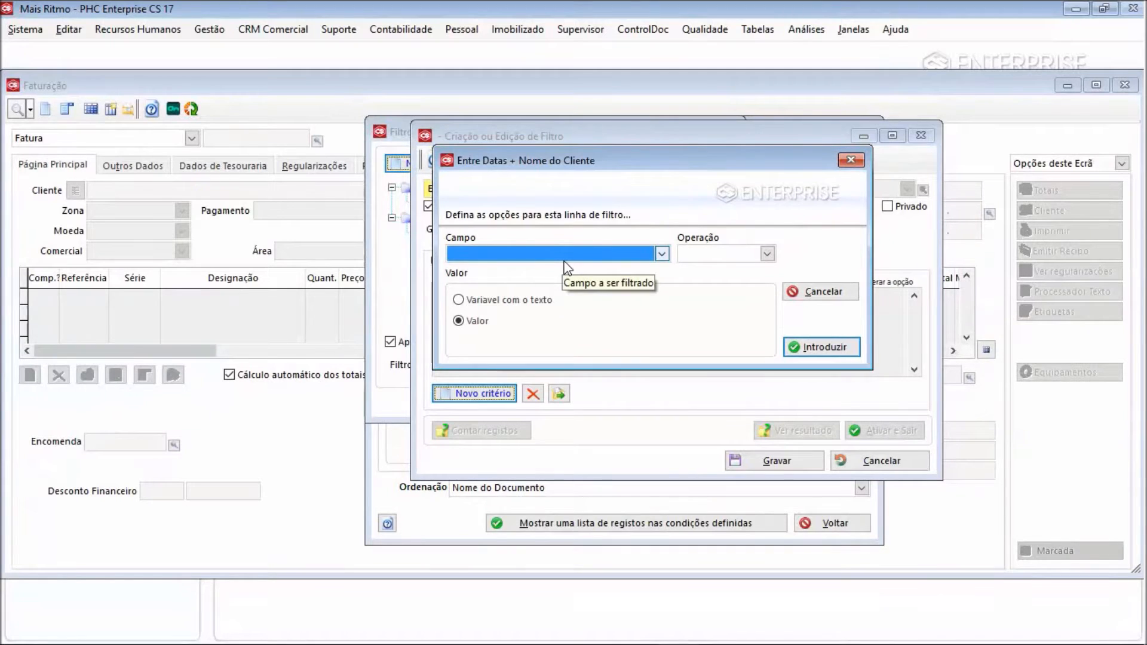
left_click(661, 256)
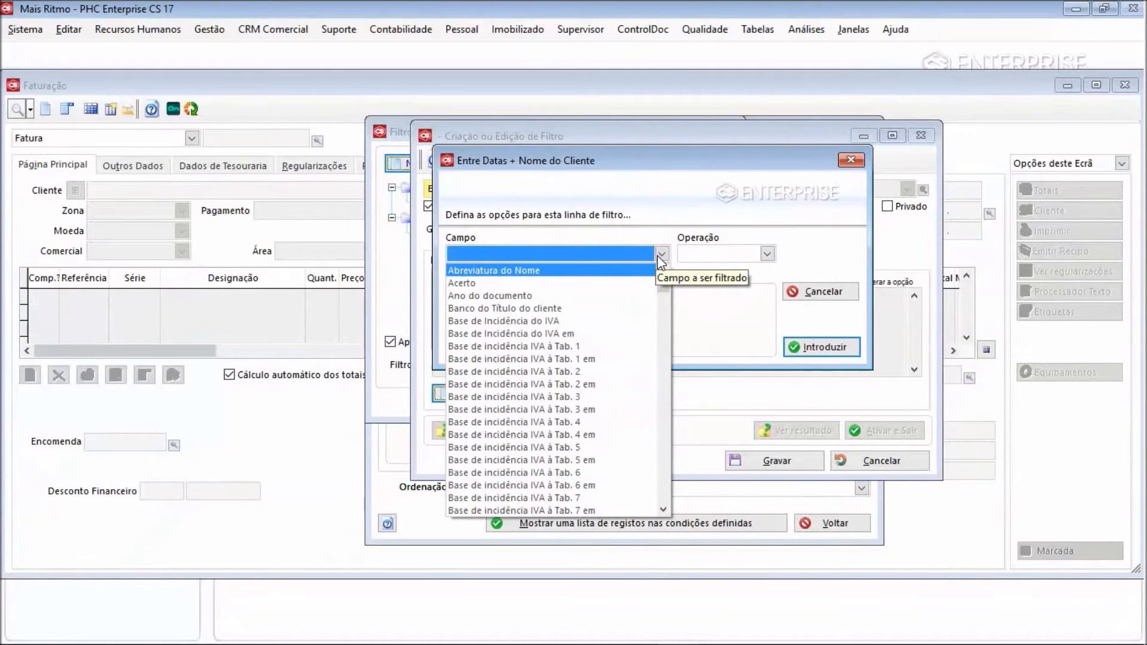
key("n")
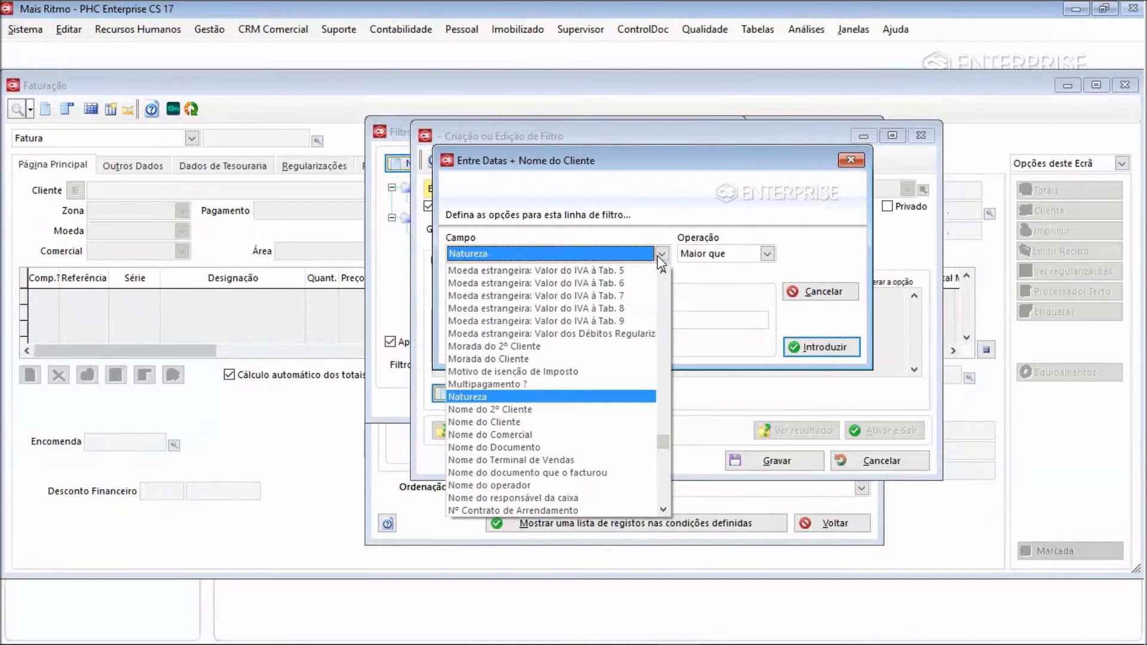
key("Down")
key("Down")
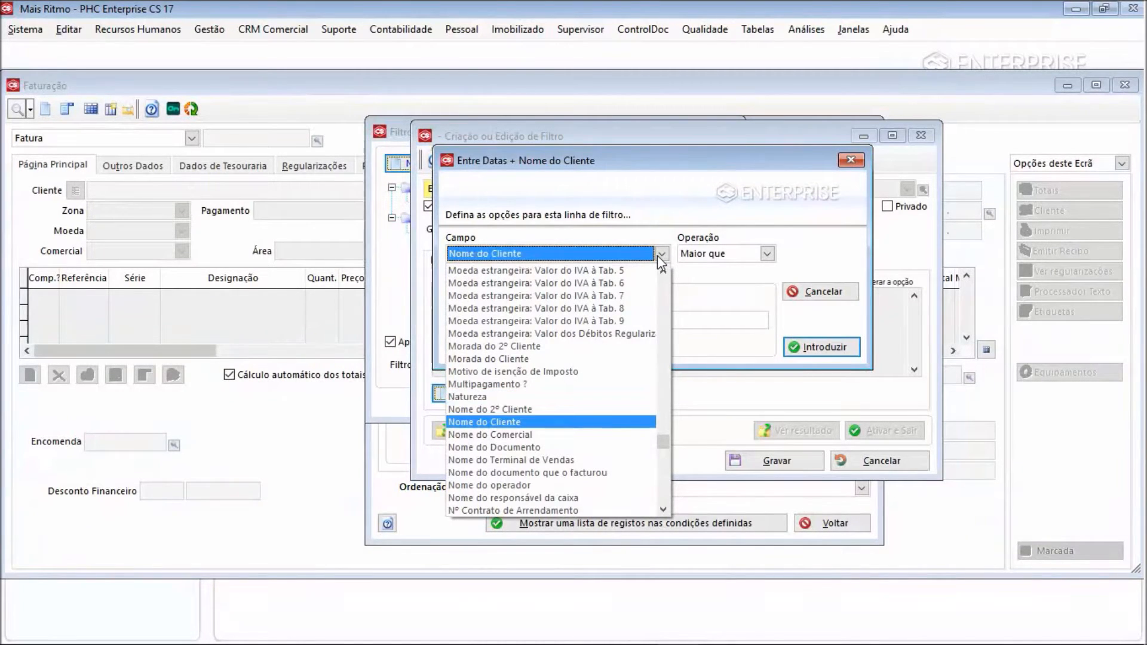
key("Return")
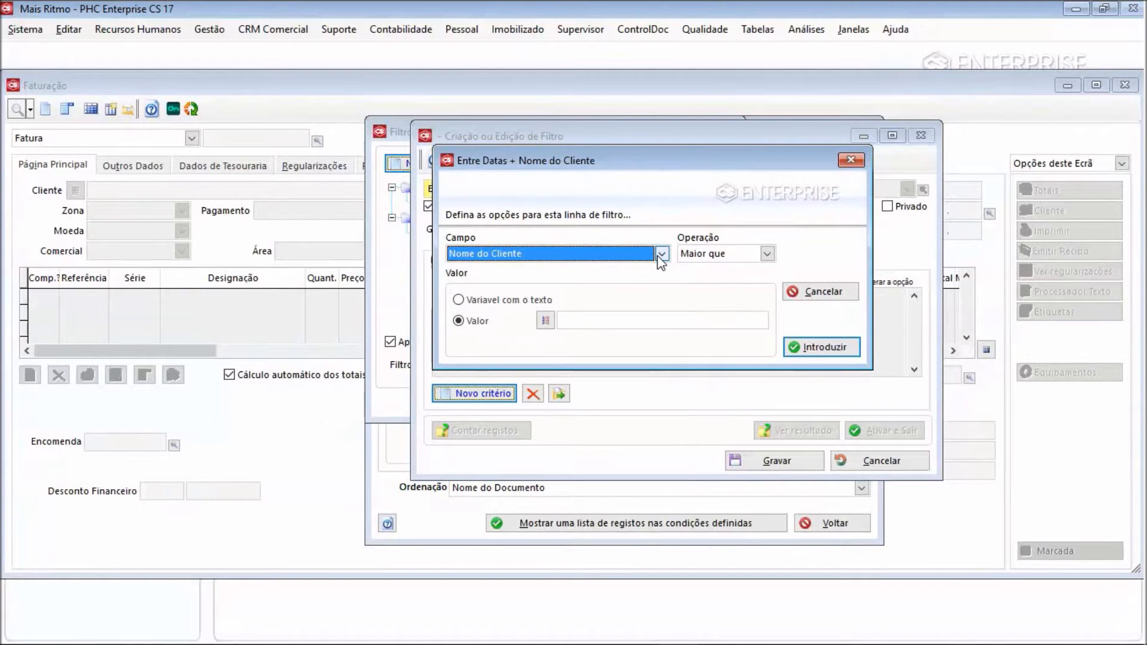
left_click(767, 256)
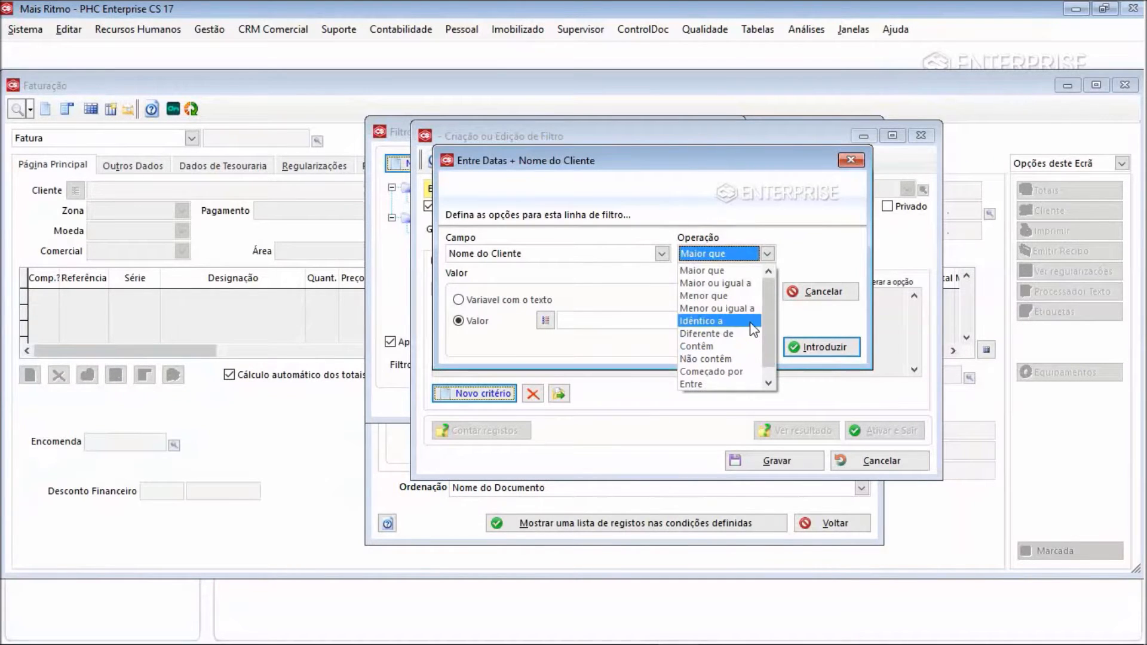
left_click(713, 326)
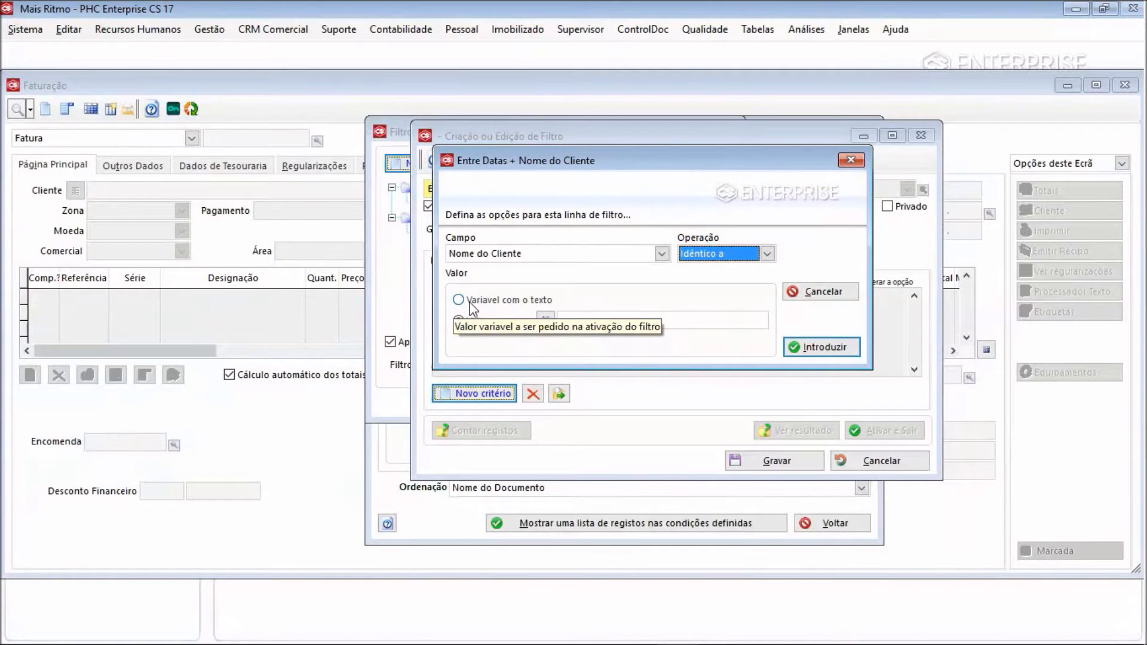
left_click(501, 300)
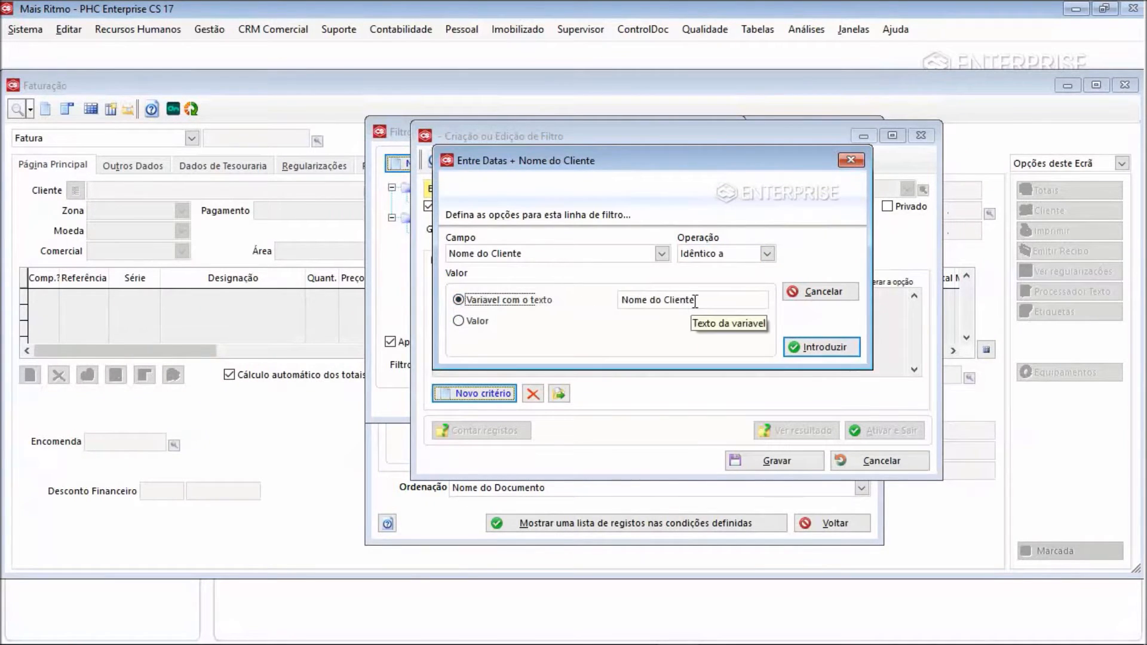
left_click(475, 319)
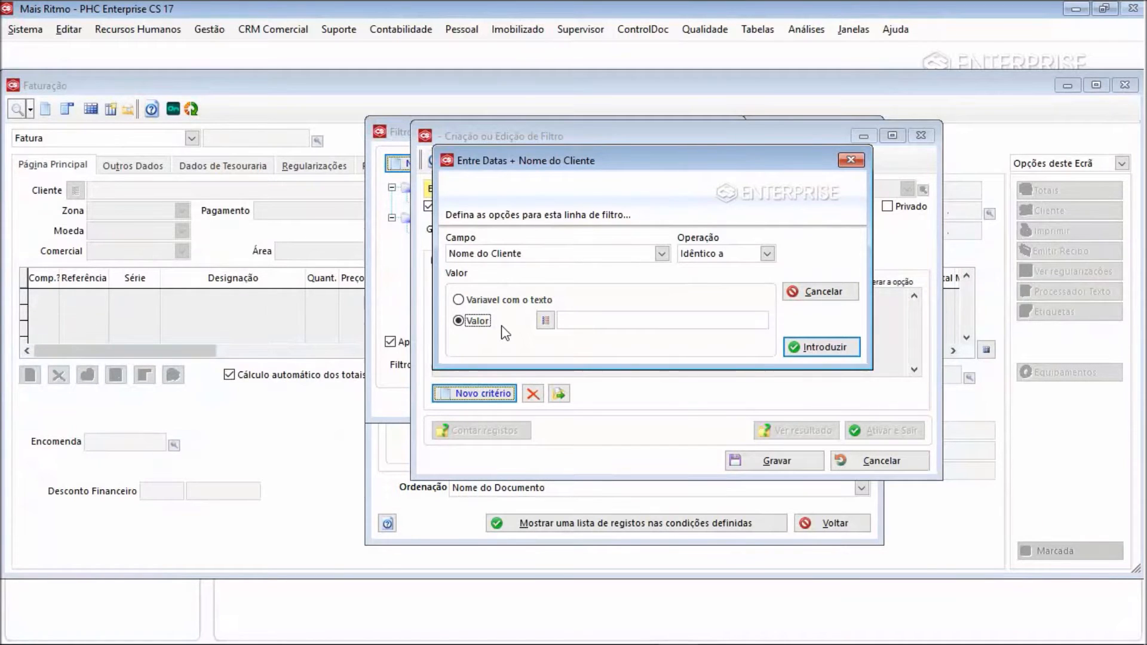
left_click(485, 301)
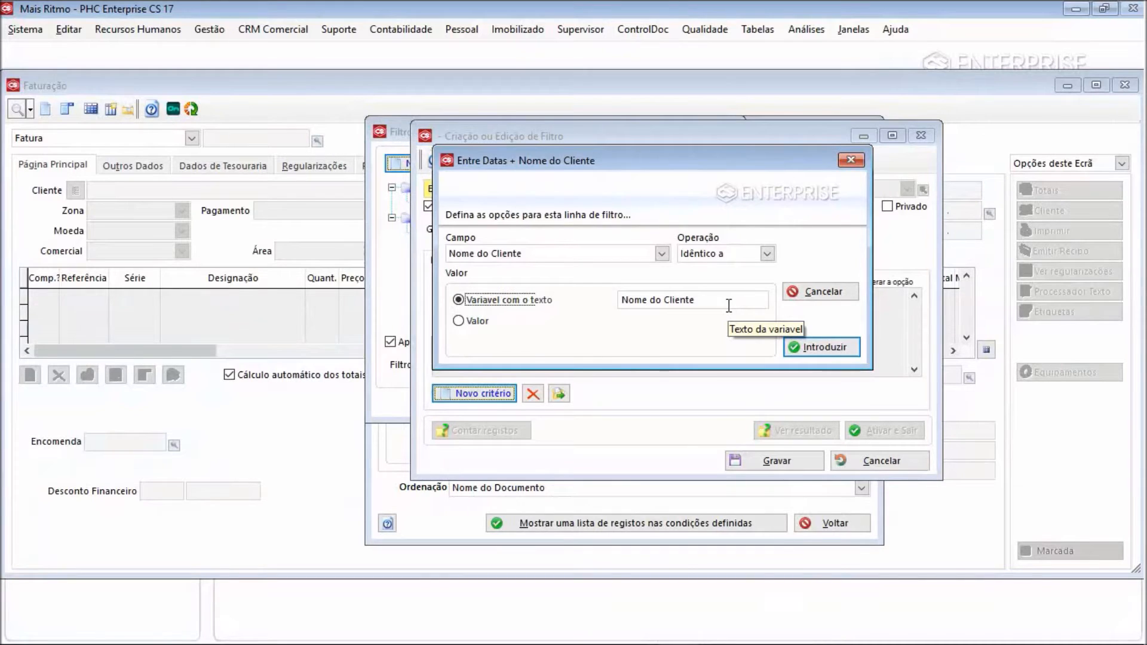
left_click(814, 354)
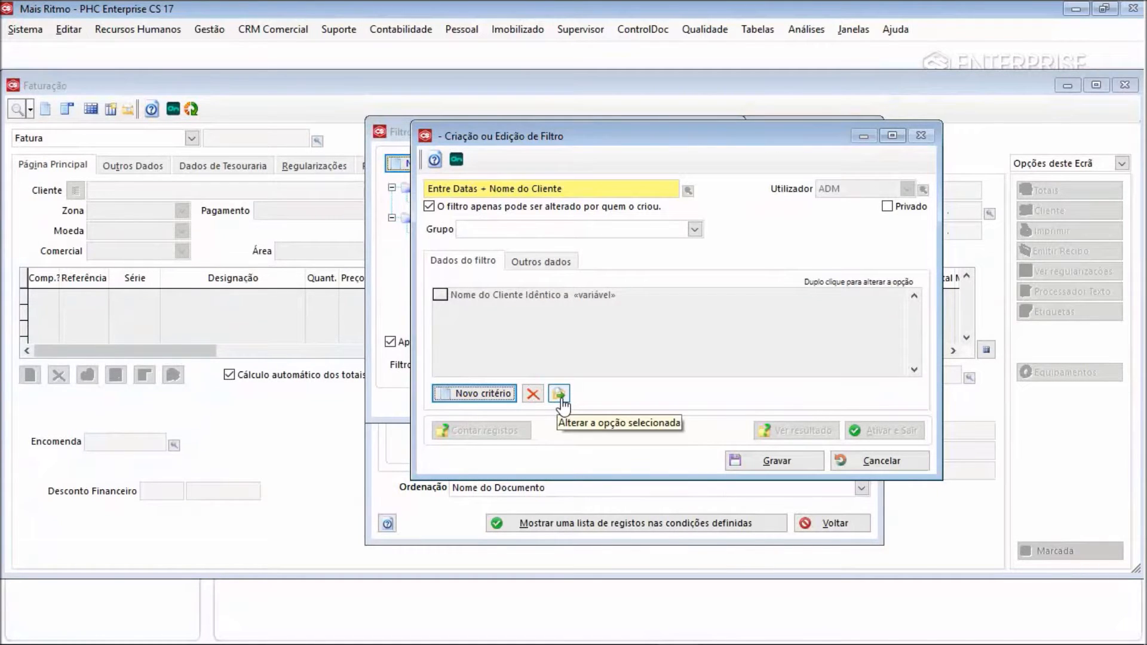
double_click(567, 296)
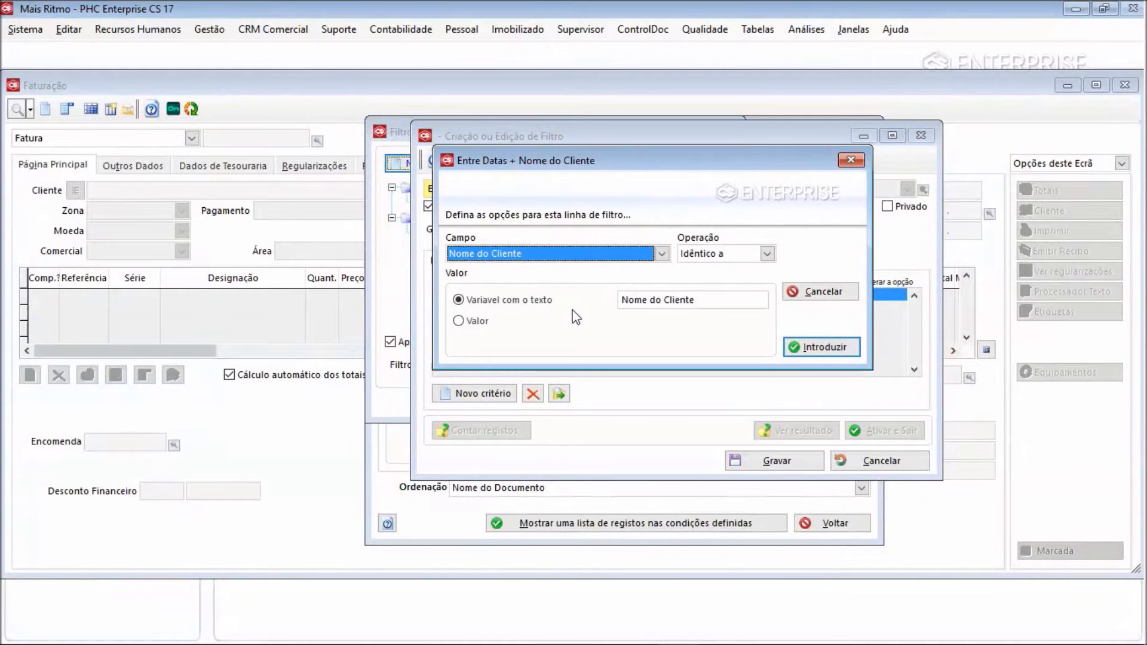
left_click(851, 160)
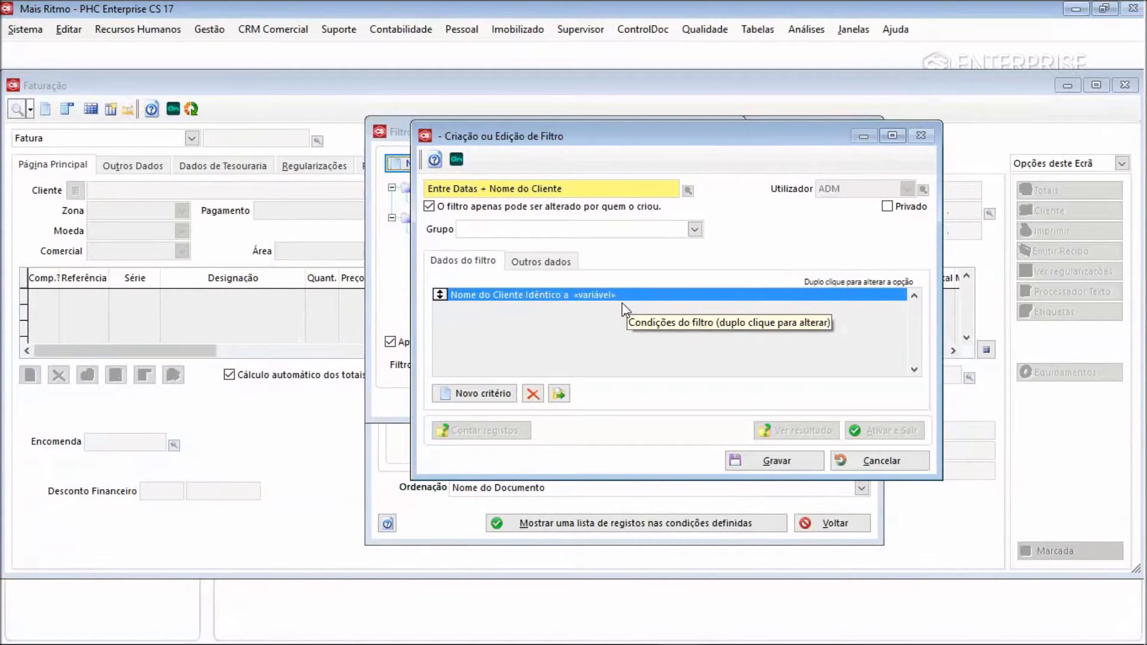
Add a second criterion linked with e where Data do documento is Entre a variable value labelled Data do documento
left_click(481, 395)
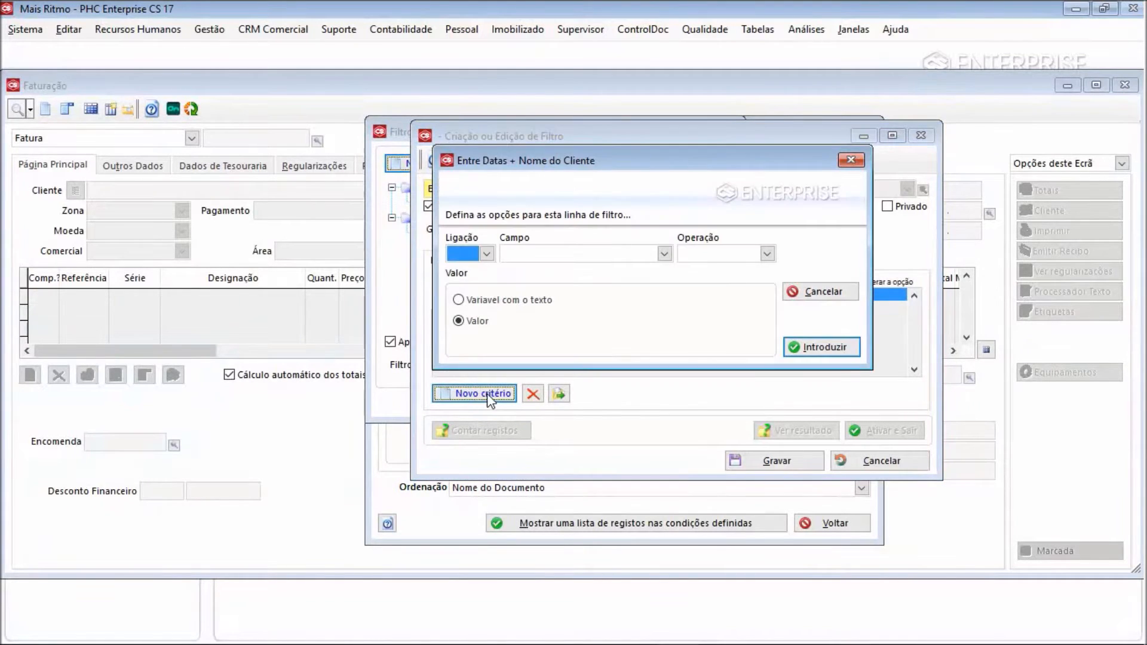
left_click(488, 255)
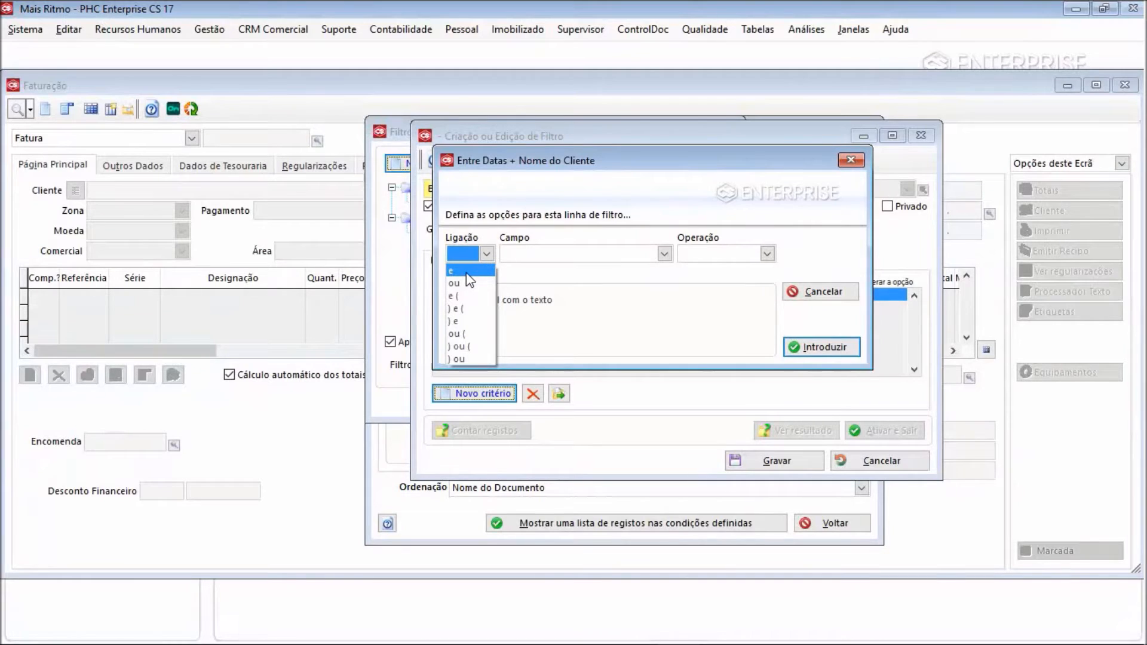
left_click(467, 272)
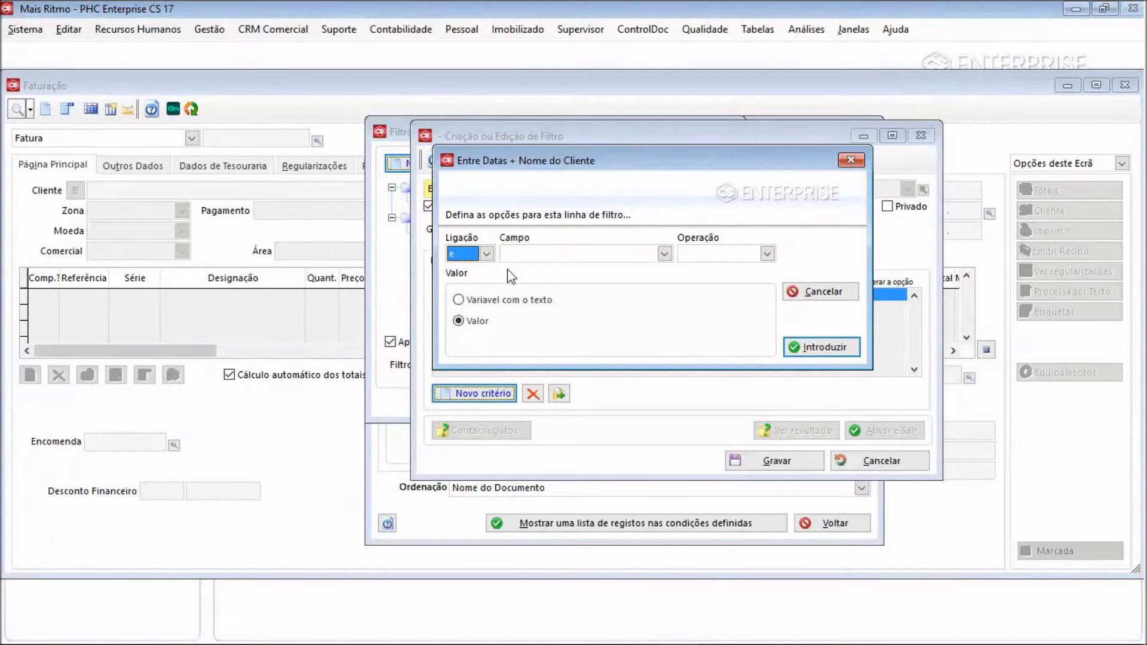
left_click(536, 257)
key("d")
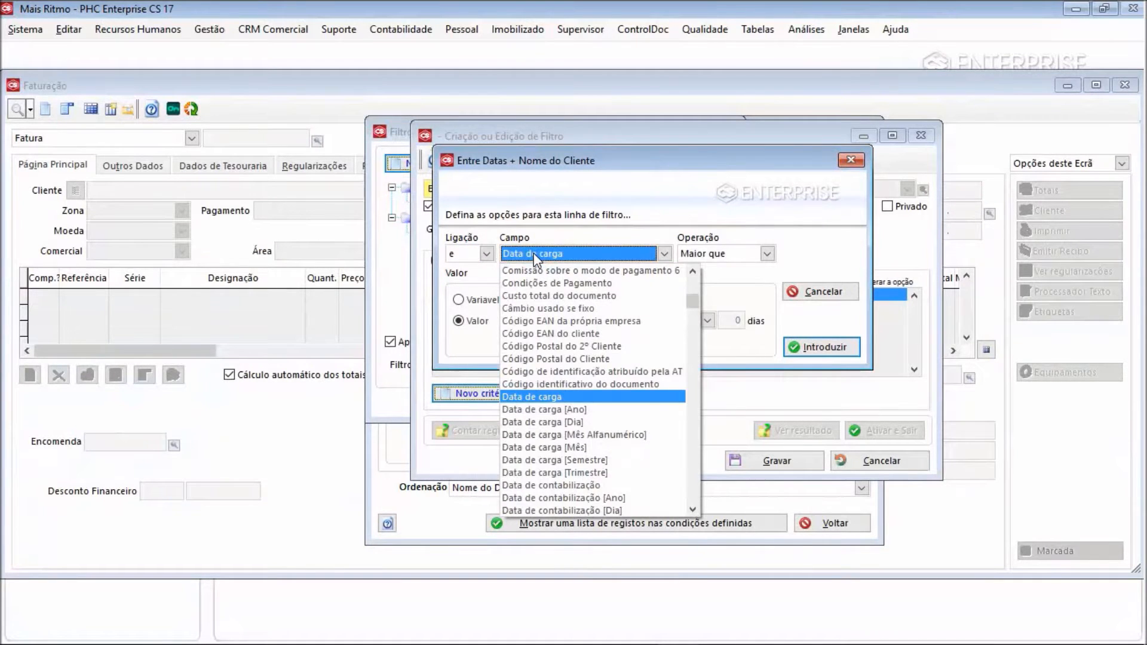
left_click(692, 509)
scroll(691, 508, "down", 10)
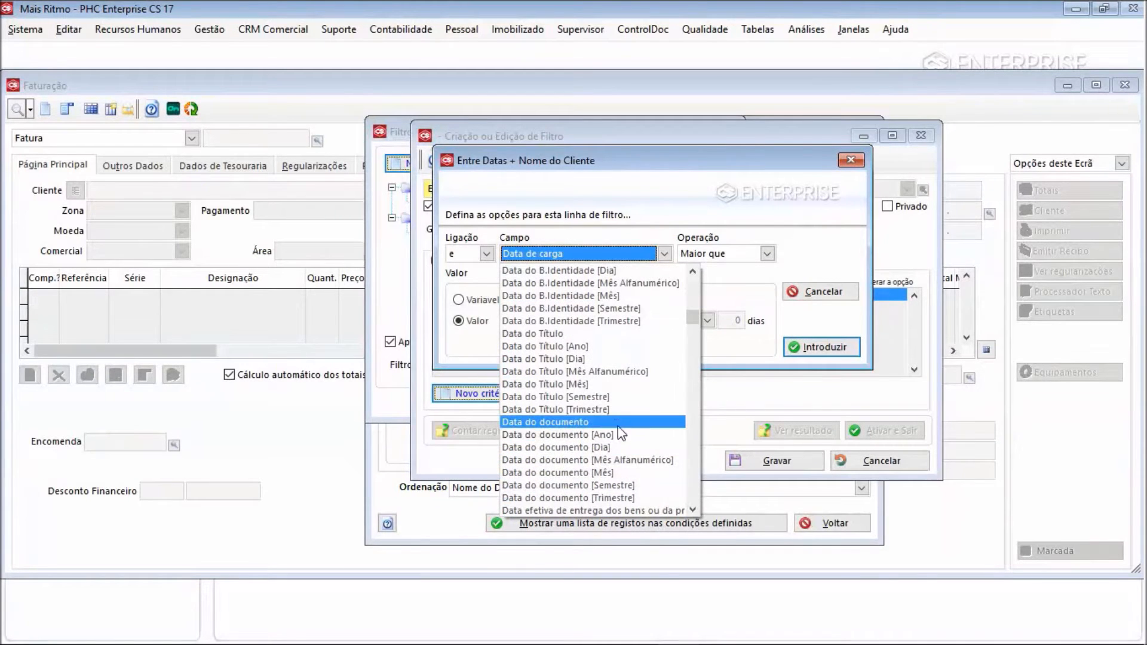
left_click(618, 422)
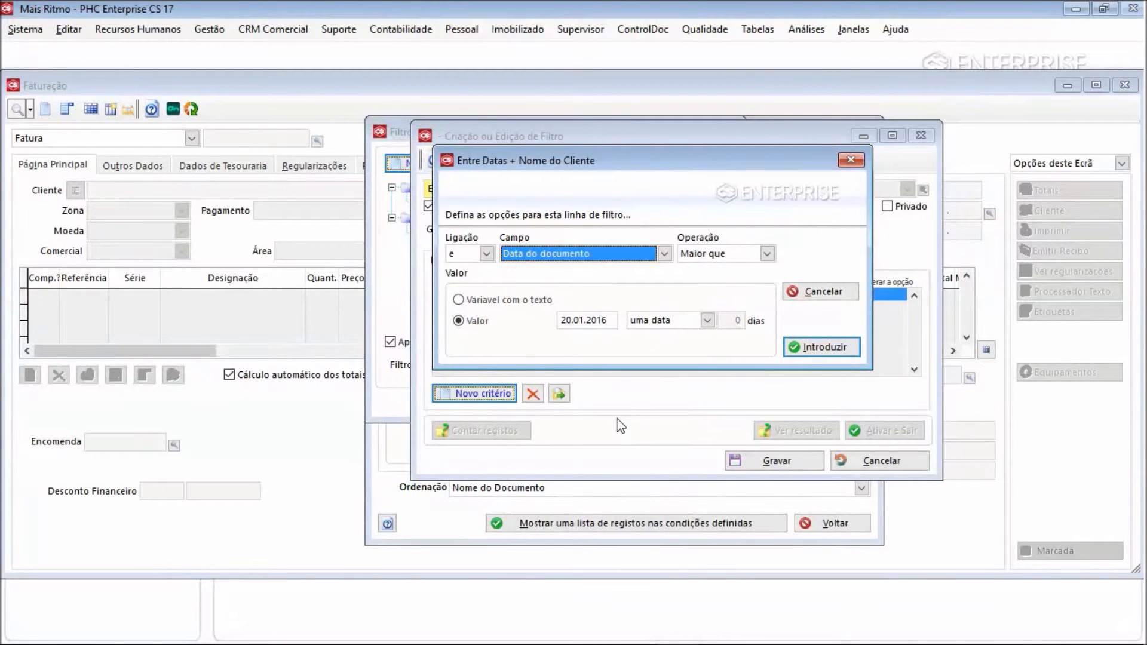
left_click(766, 253)
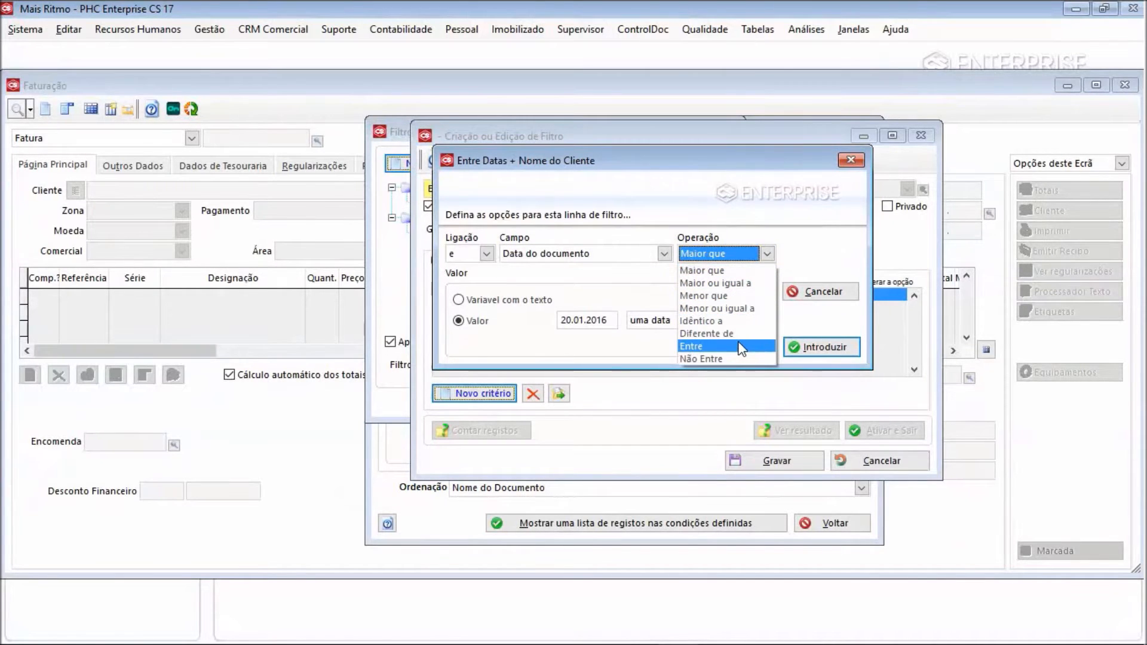
left_click(743, 347)
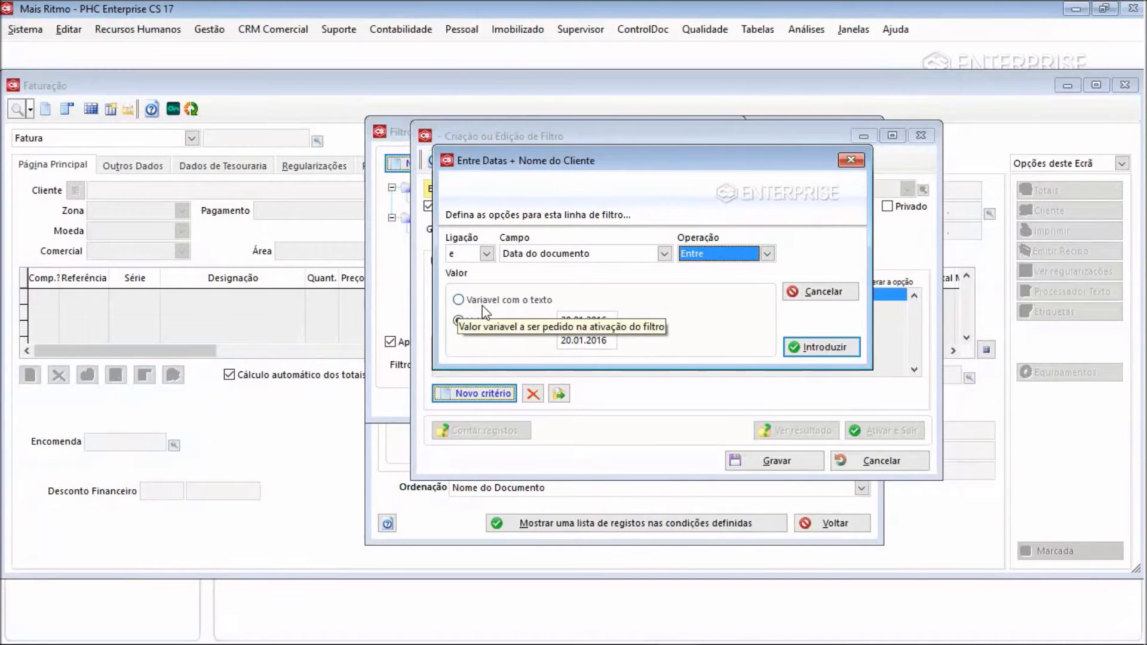
left_click(512, 300)
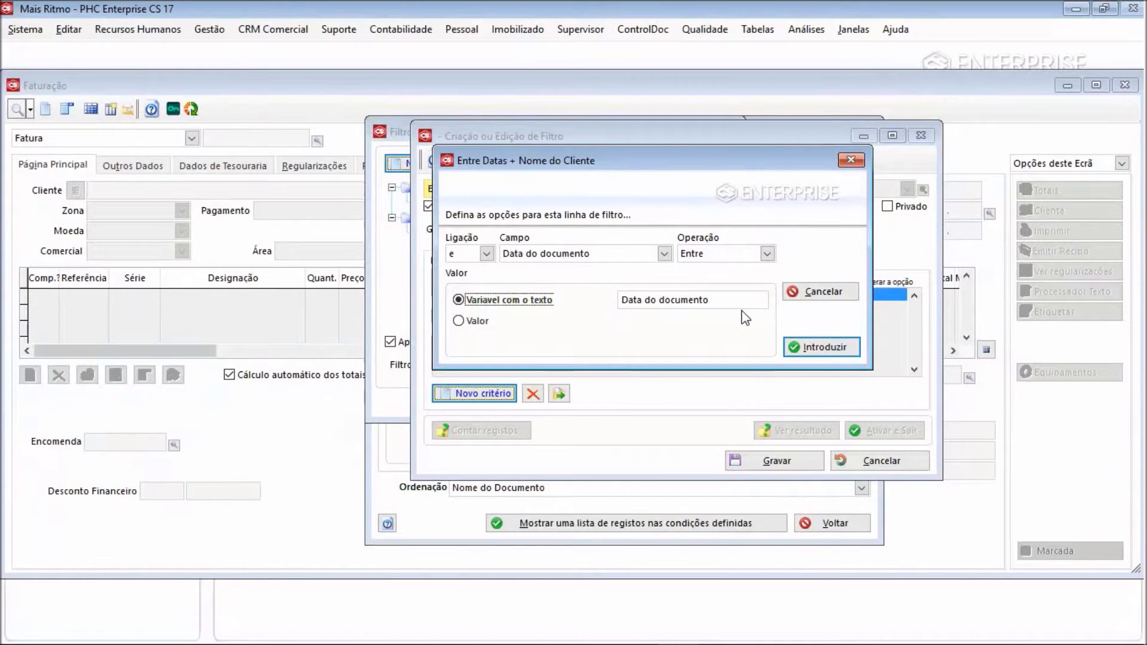
left_click(835, 353)
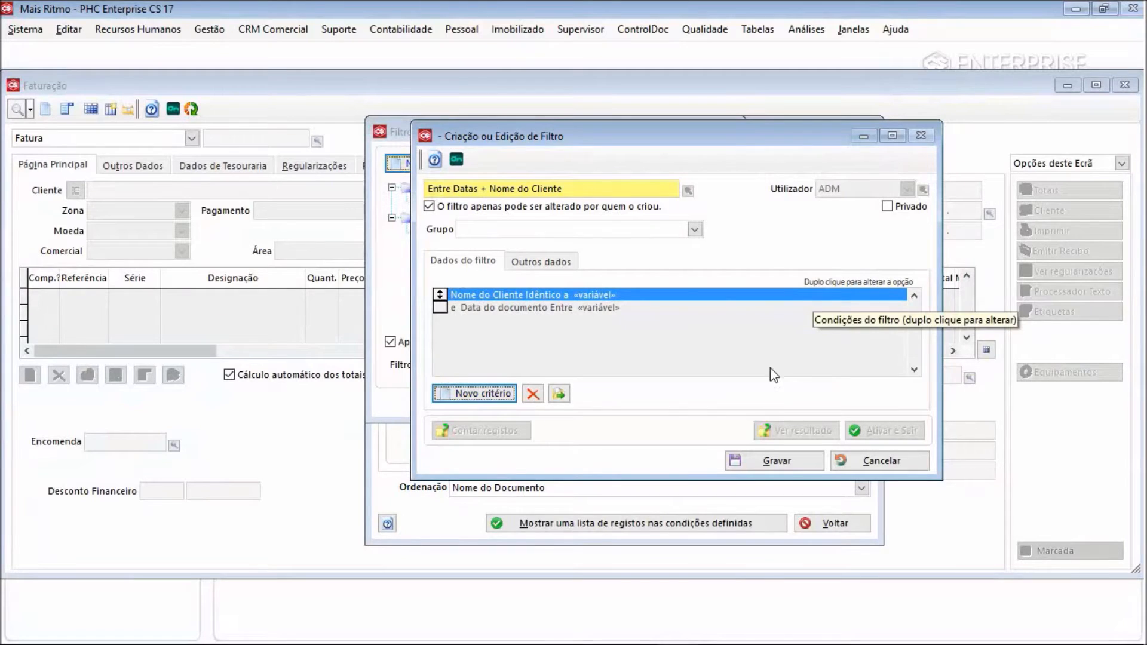
Save the filter and close the filter and record selection dialogs
left_click(752, 471)
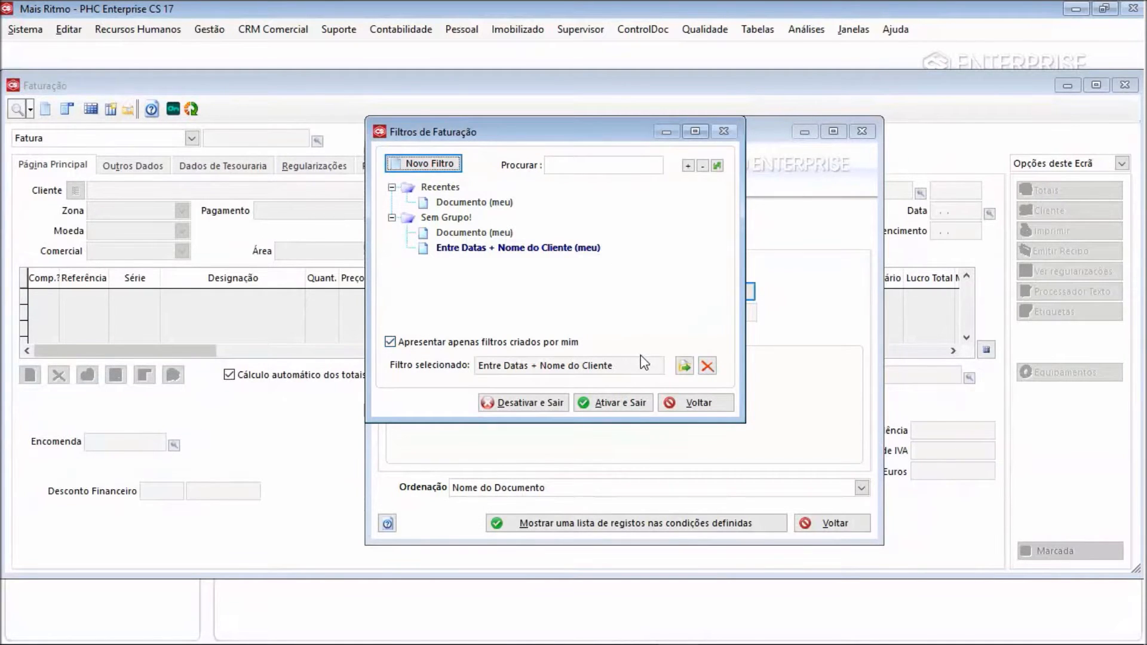
left_click(684, 367)
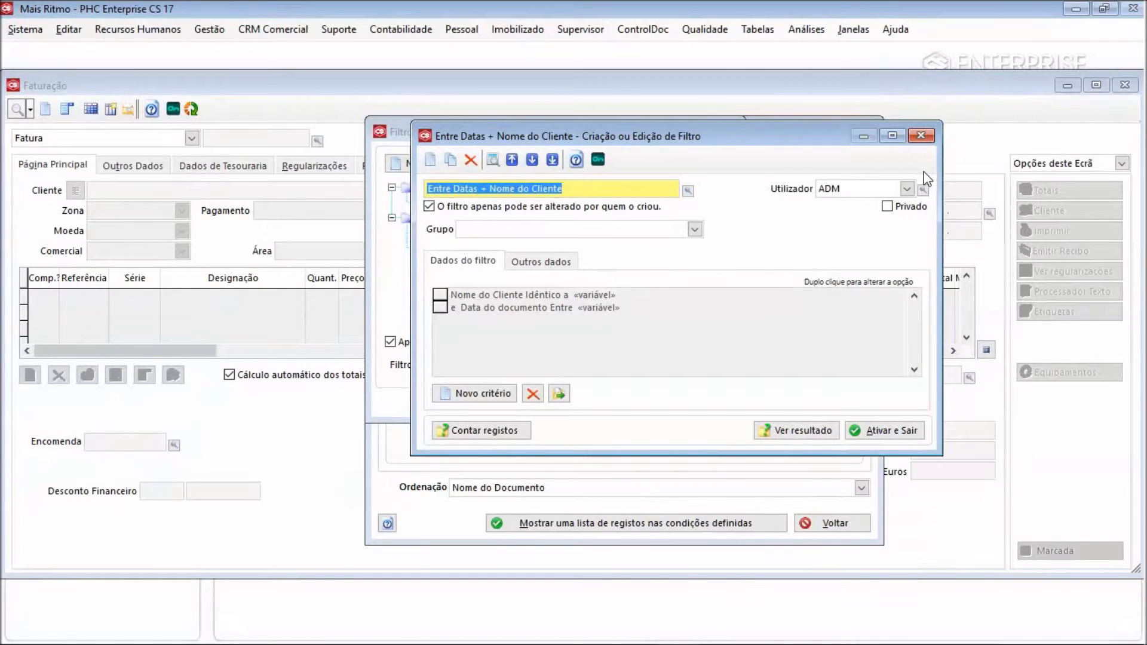
left_click(928, 135)
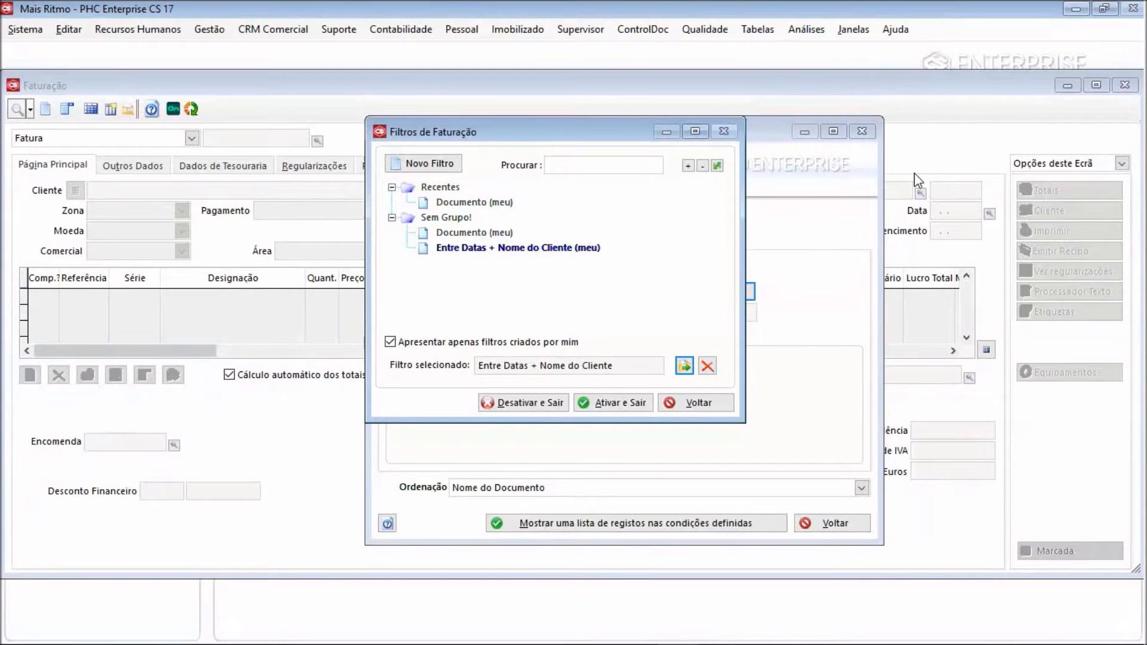
left_click(721, 406)
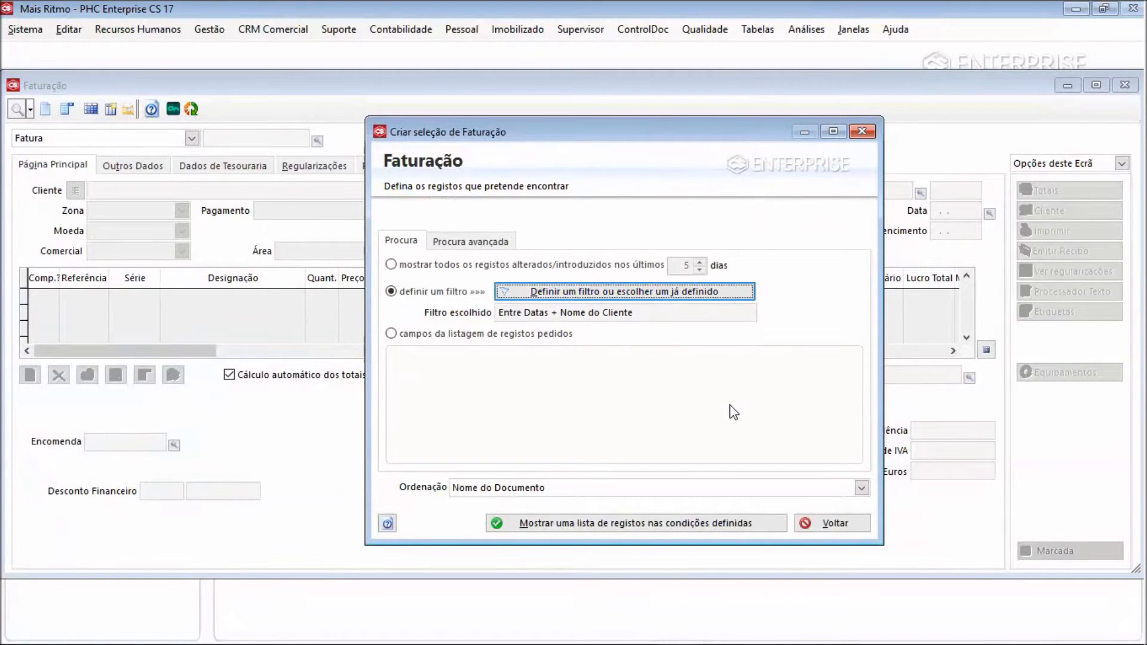
left_click(834, 523)
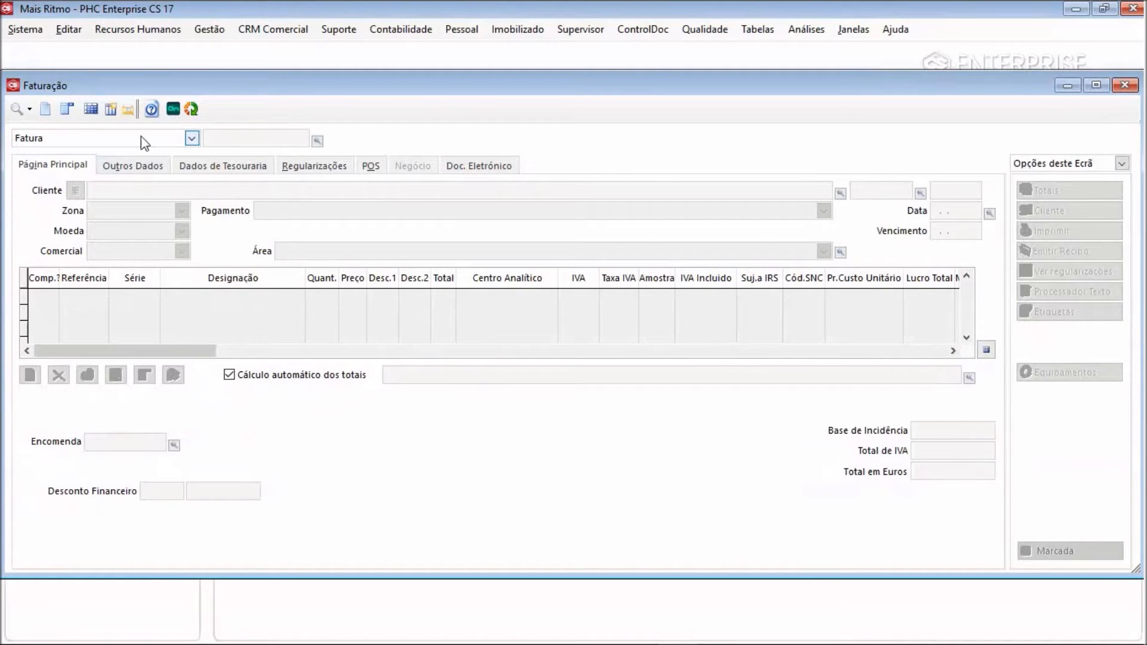
Start a new header map definition for invoices from the defined billing maps editor, maximizing its window
left_click(90, 110)
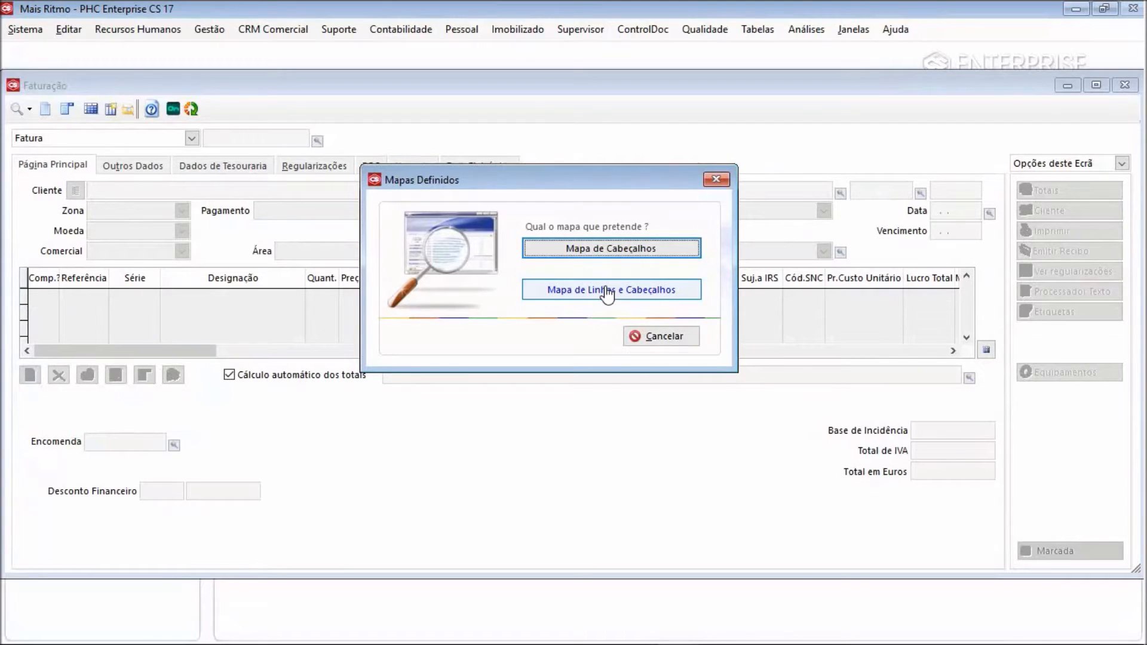
left_click(600, 250)
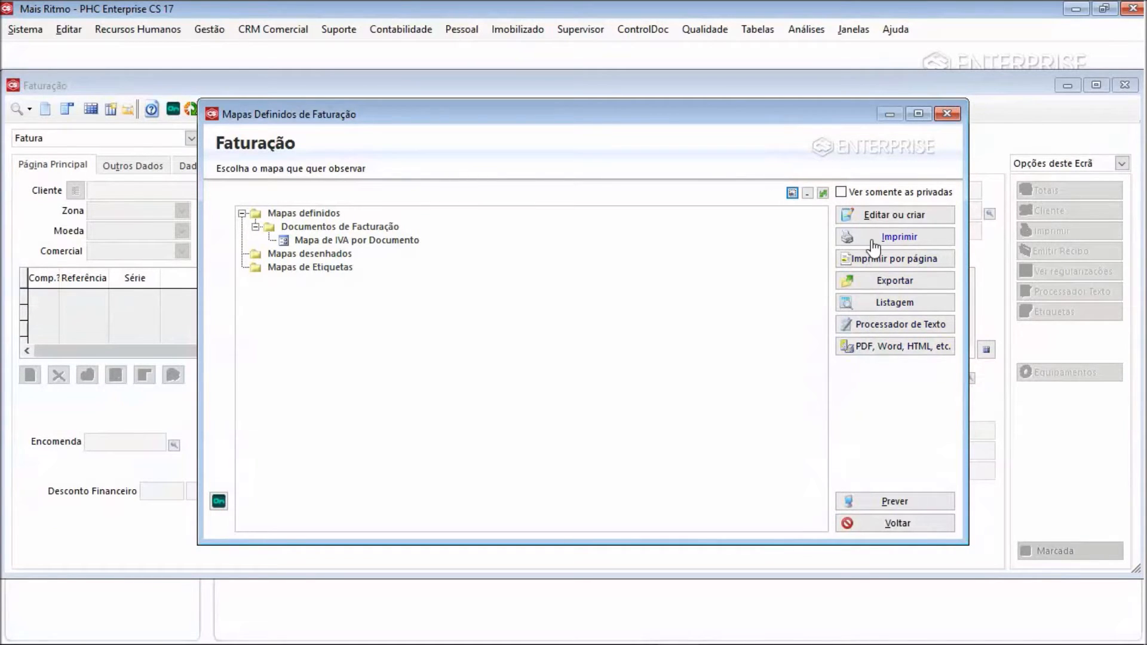
left_click(865, 218)
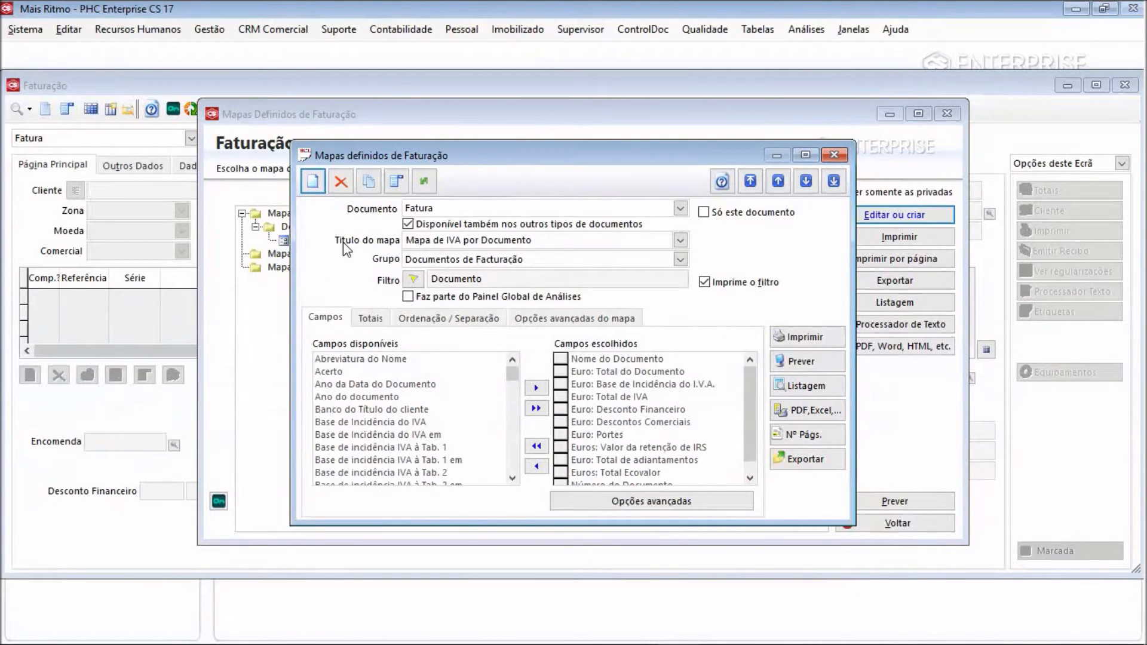
left_click(312, 190)
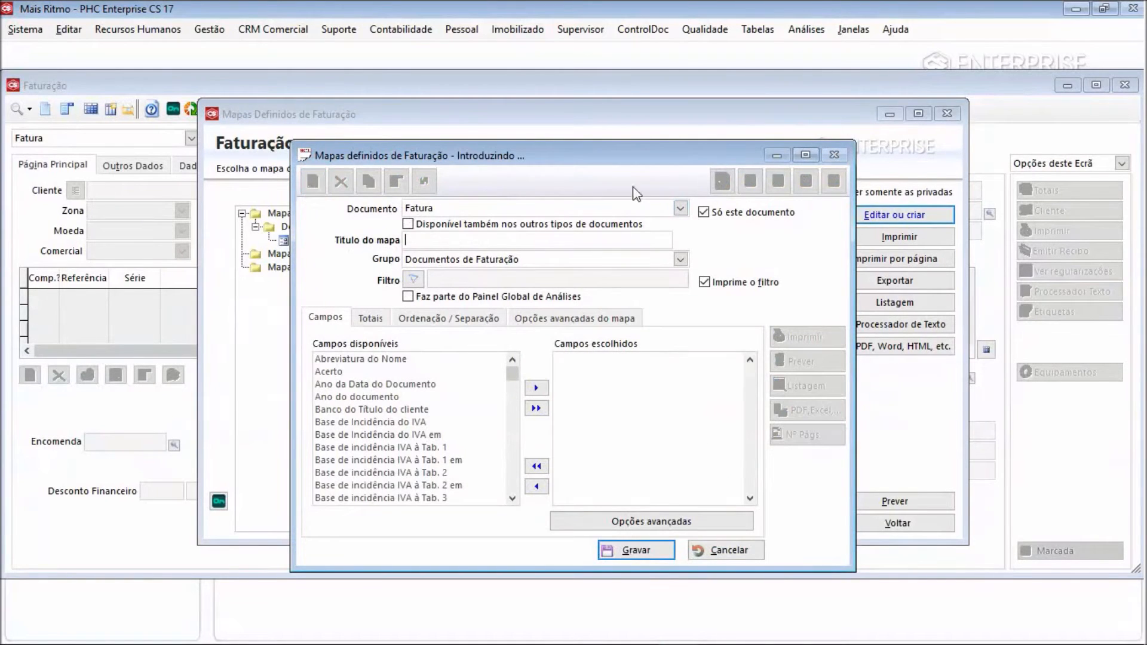
left_click(812, 156)
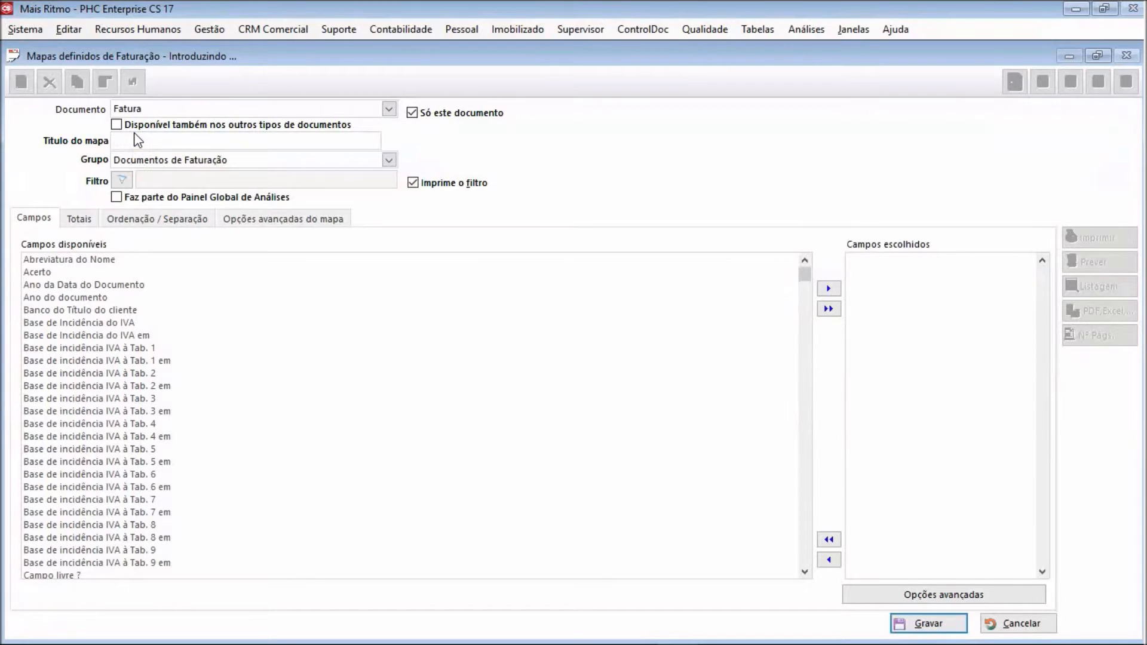
Set the map title to Faturação entre datas para um determinado cliente
type("Faturação entre datas para um determinado c")
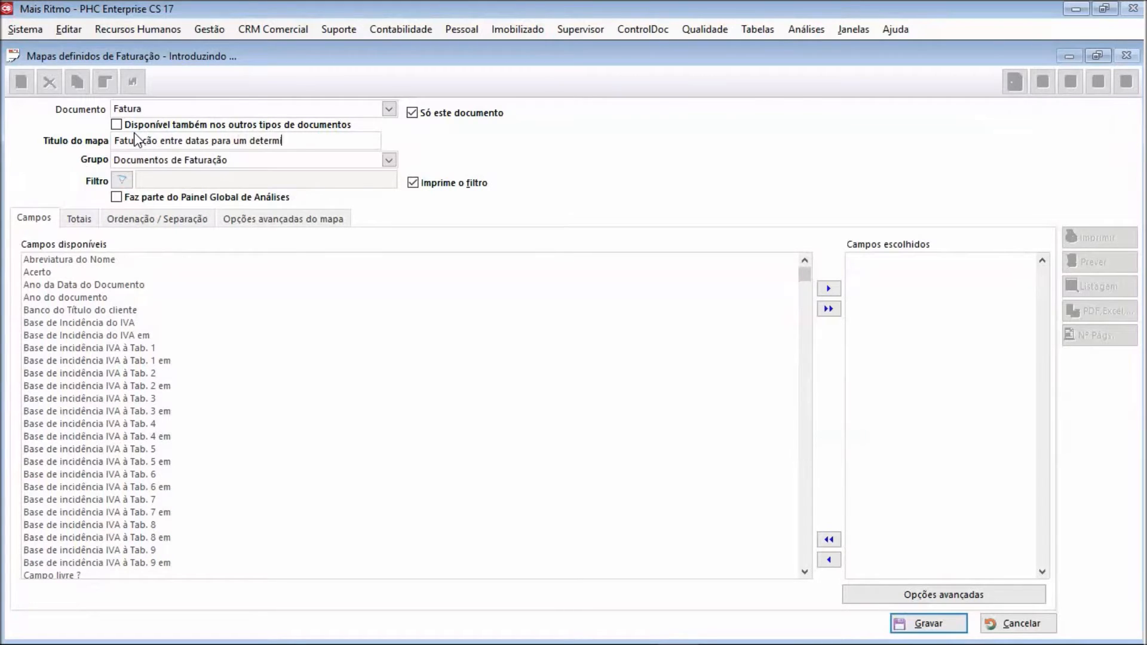
type("nte")
Activate the Entre Datas + Nome do Cliente filter for the map
left_click(121, 180)
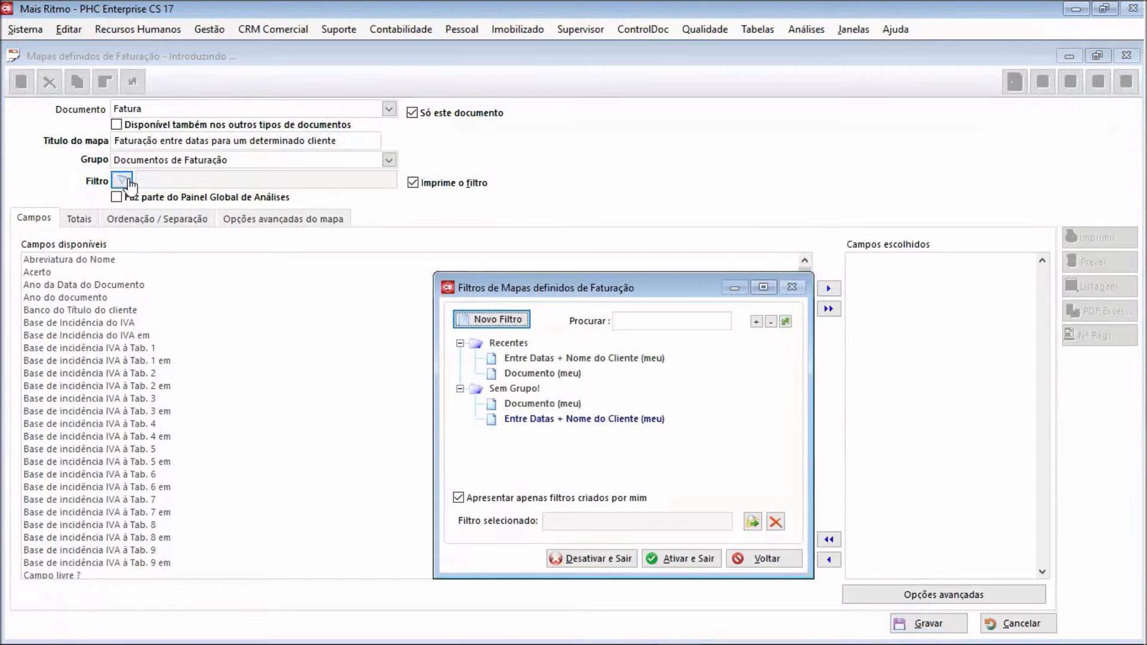
left_click(566, 419)
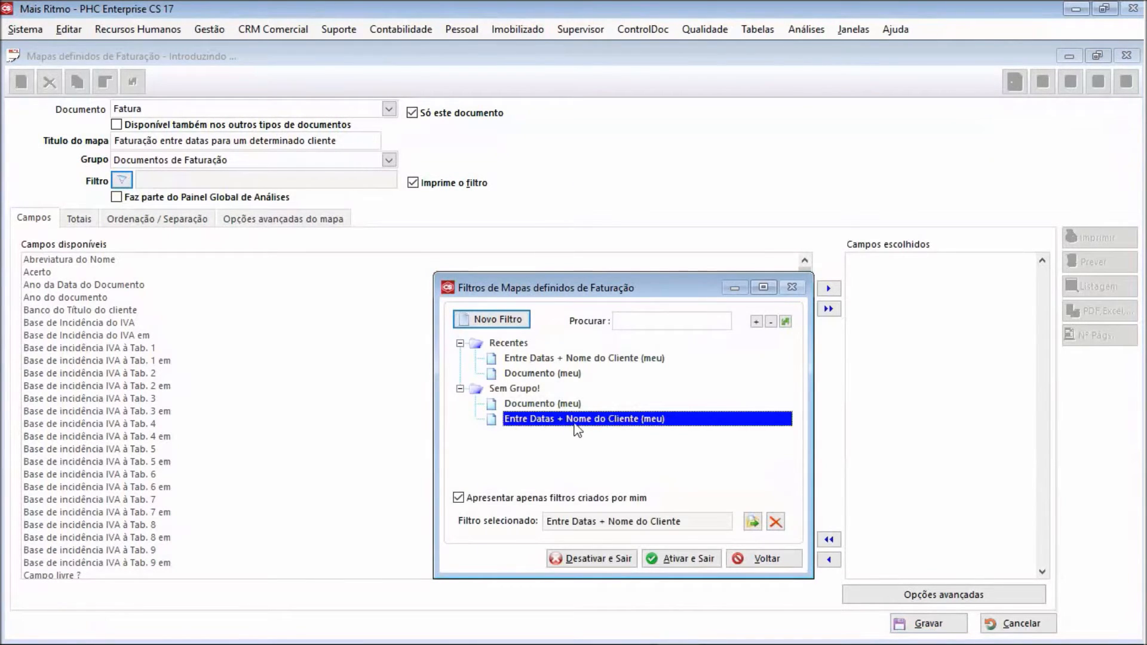
left_click(675, 559)
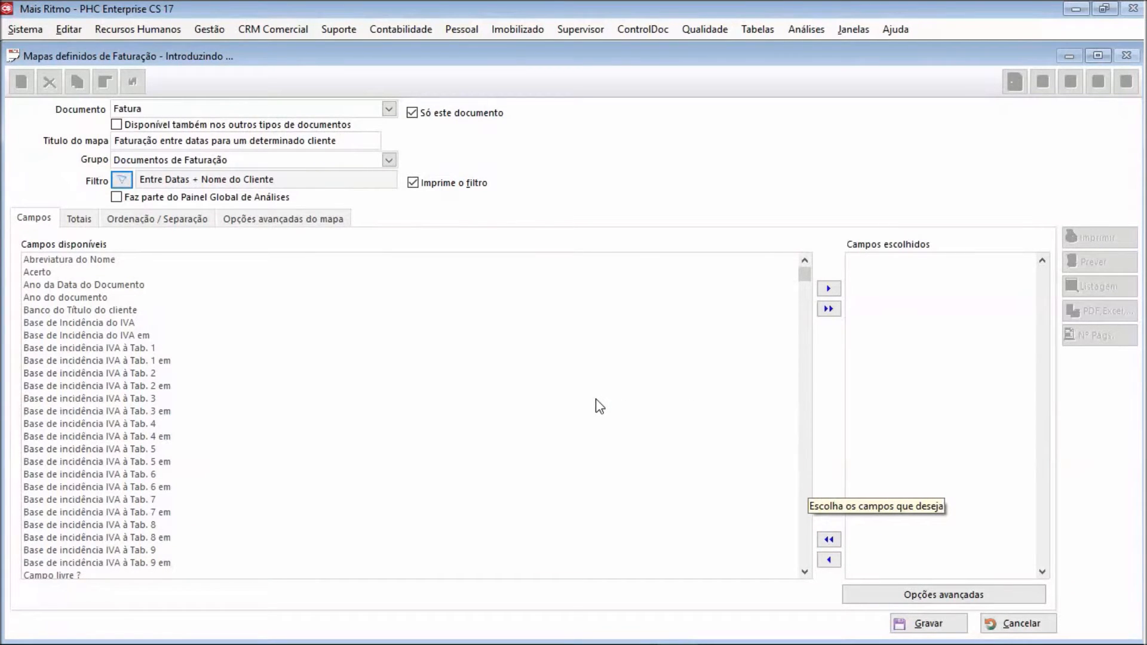
Add Nome do Cliente, Nome do Documento and Número do Documento to the map's chosen fields
left_click(316, 385)
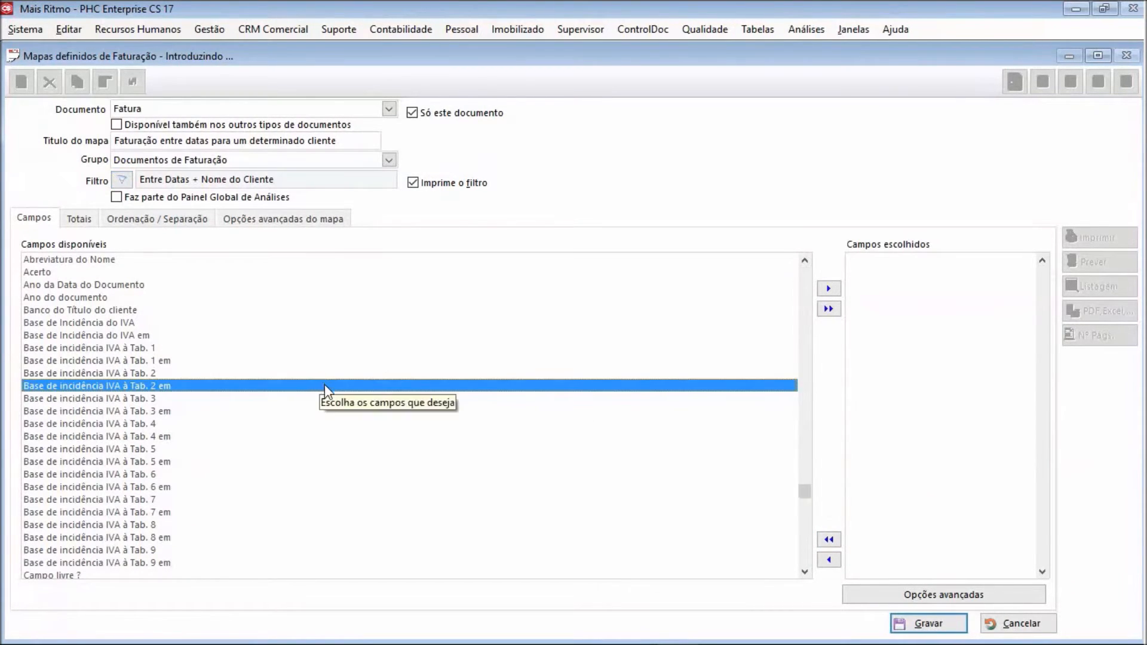
key("n")
double_click(63, 448)
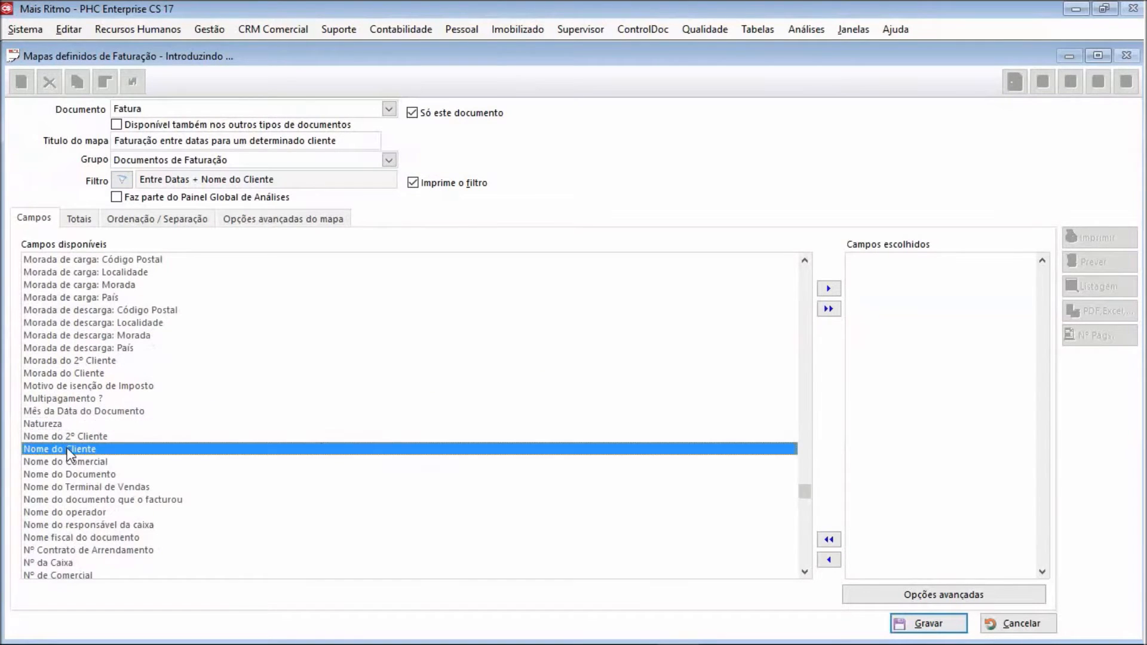
double_click(83, 475)
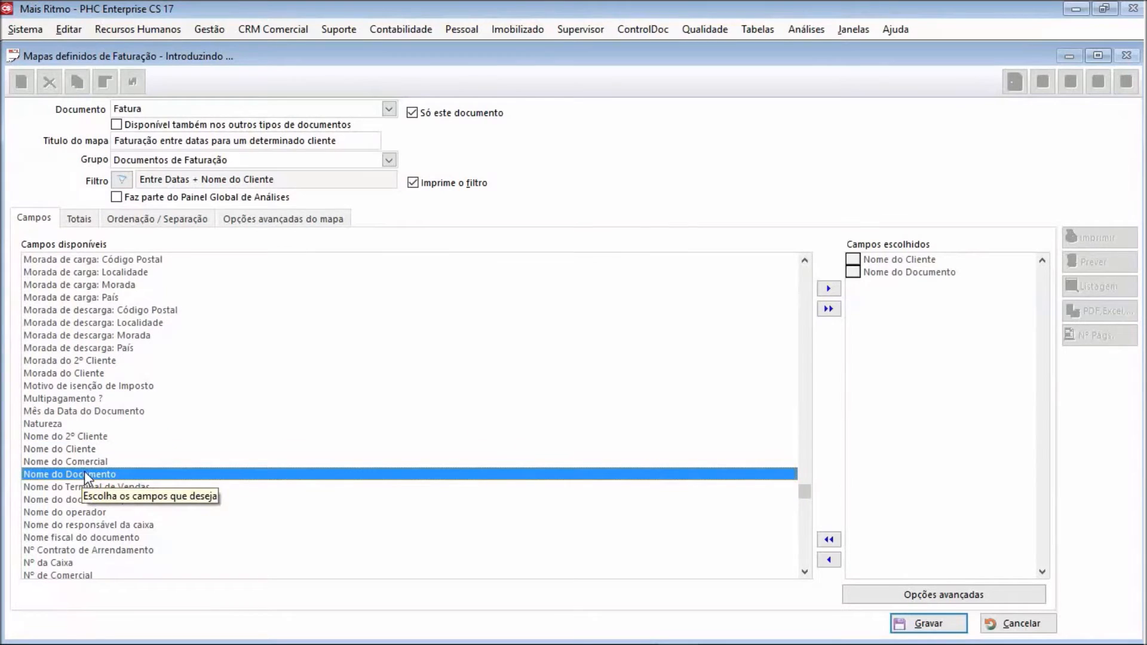
scroll(805, 574, "down", 5)
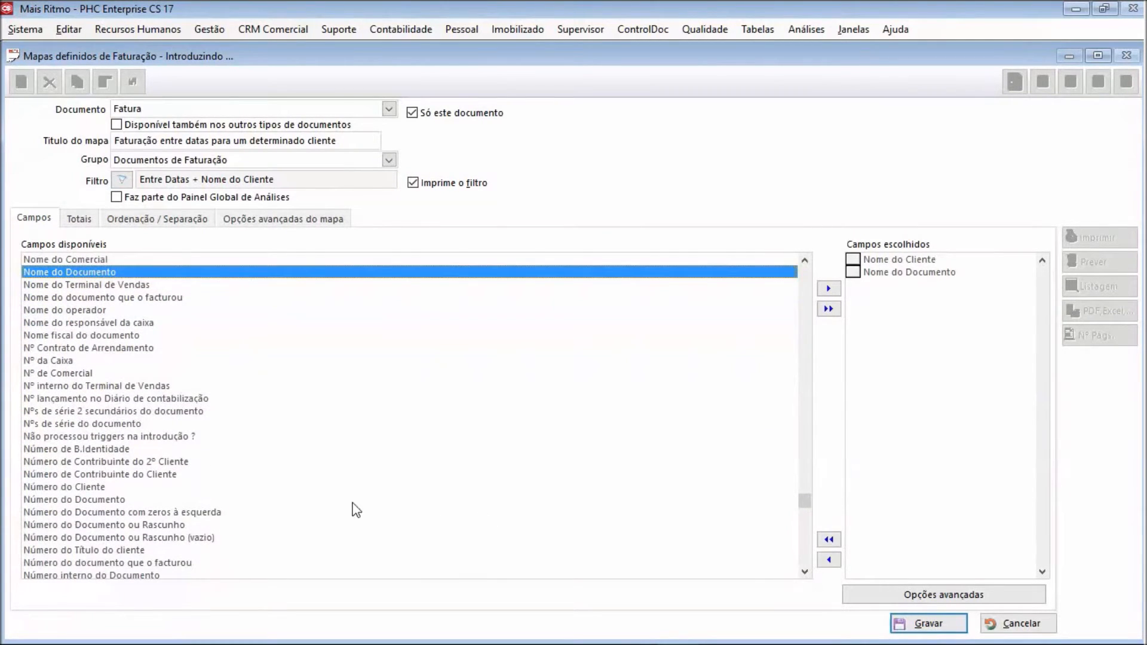
double_click(141, 499)
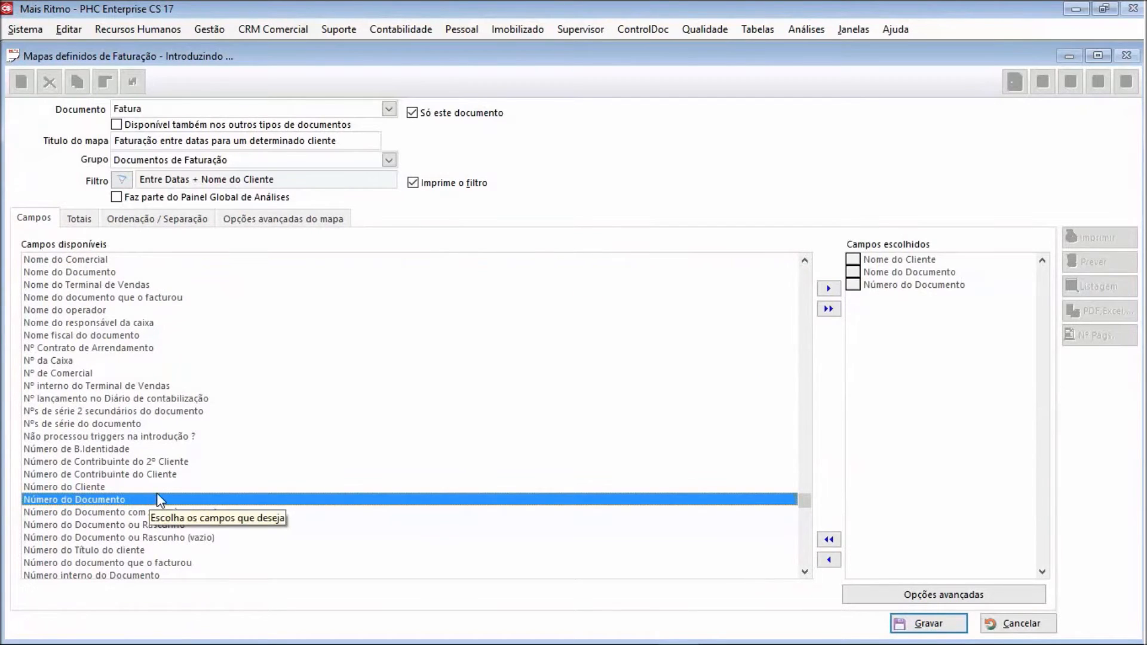
Add Data do documento, Data de vencimento and Total do Documento to the chosen fields
scroll(236, 392, "up", 15)
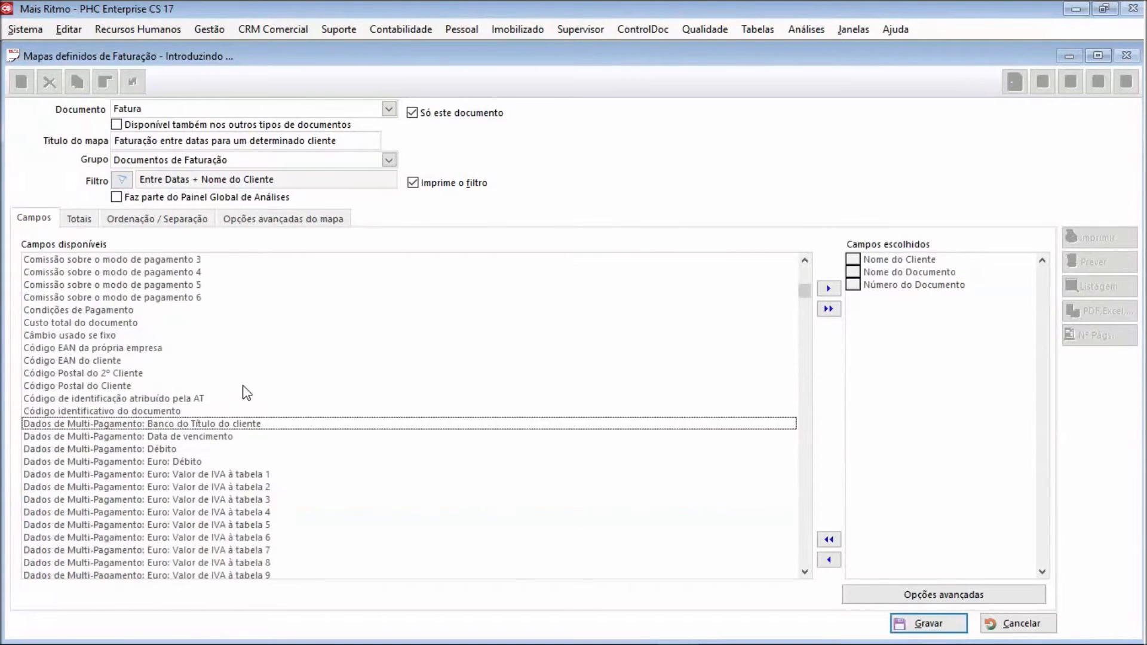
left_click(804, 572)
scroll(807, 571, "down", 12)
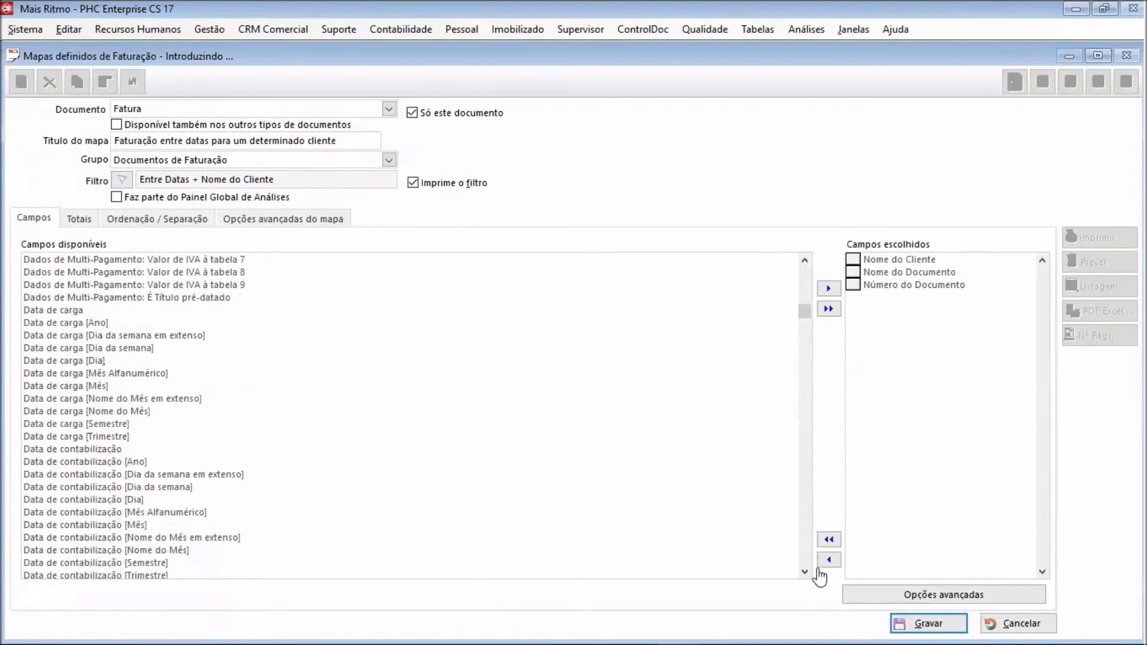
left_click_drag(805, 572, 805, 572)
scroll(804, 572, "down", 2)
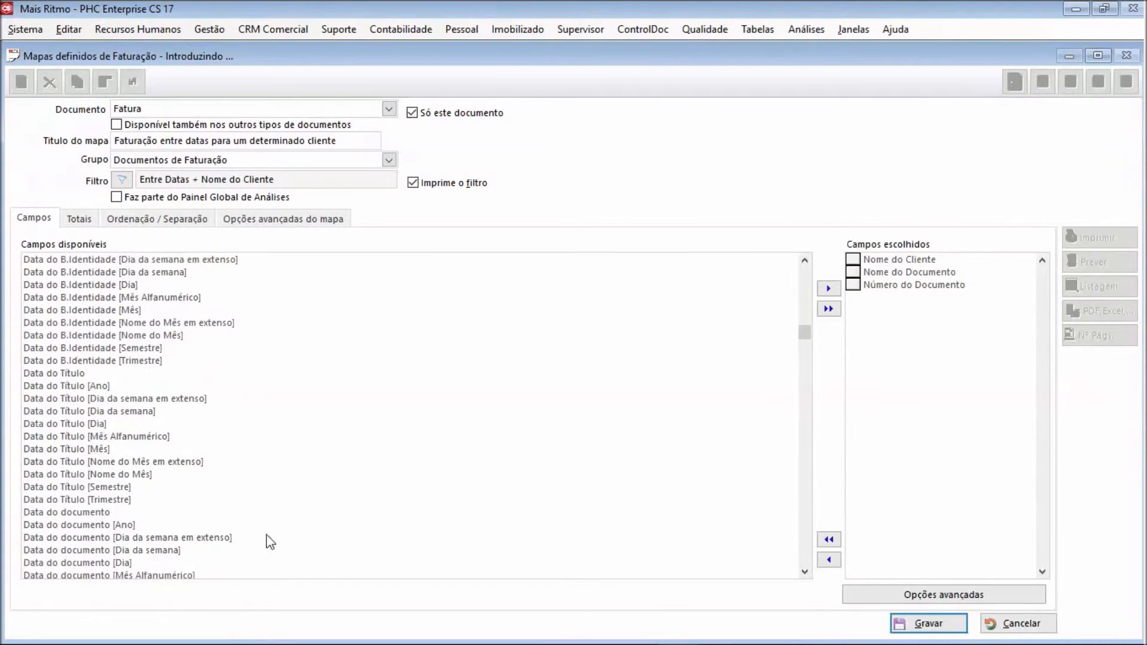
double_click(118, 512)
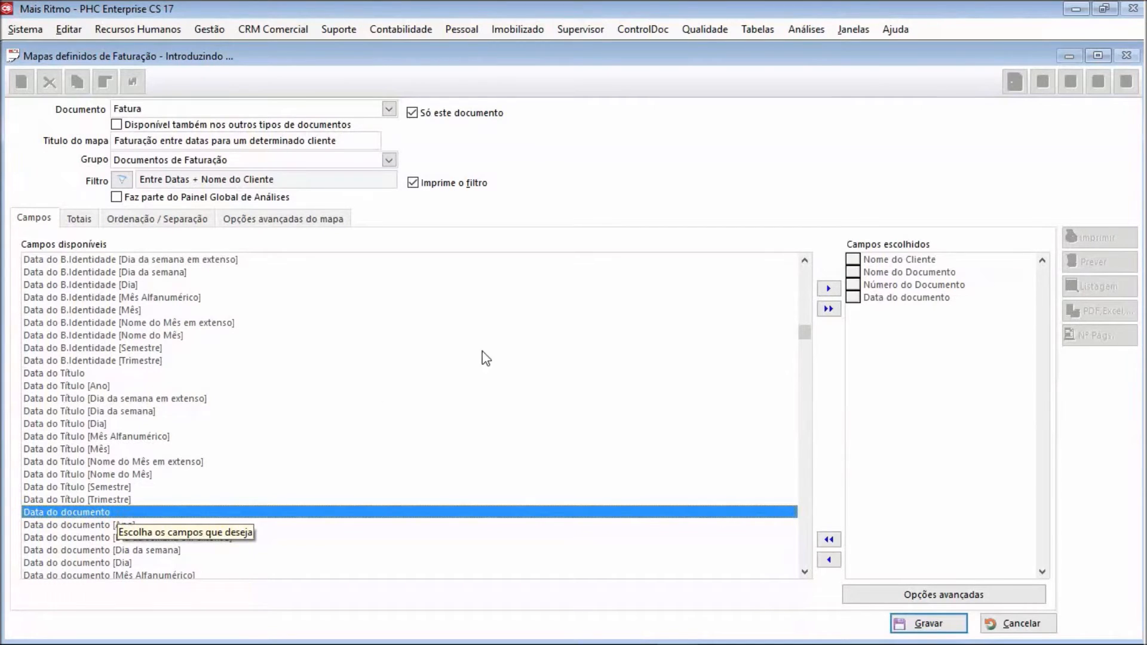
left_click_drag(806, 264, 808, 270)
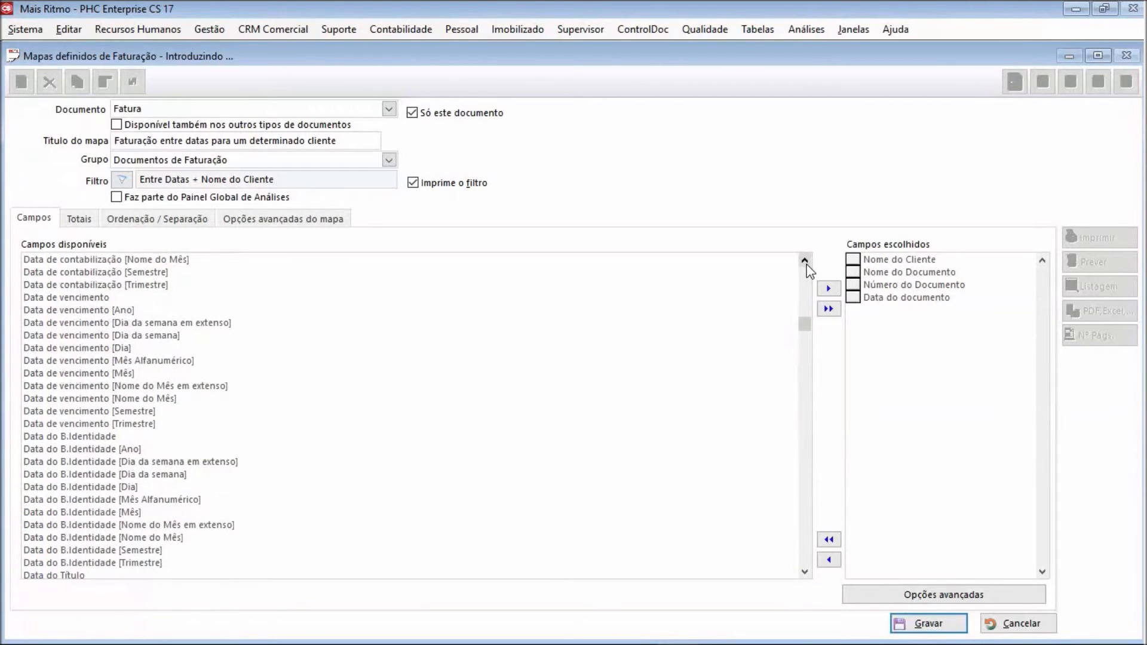
double_click(94, 299)
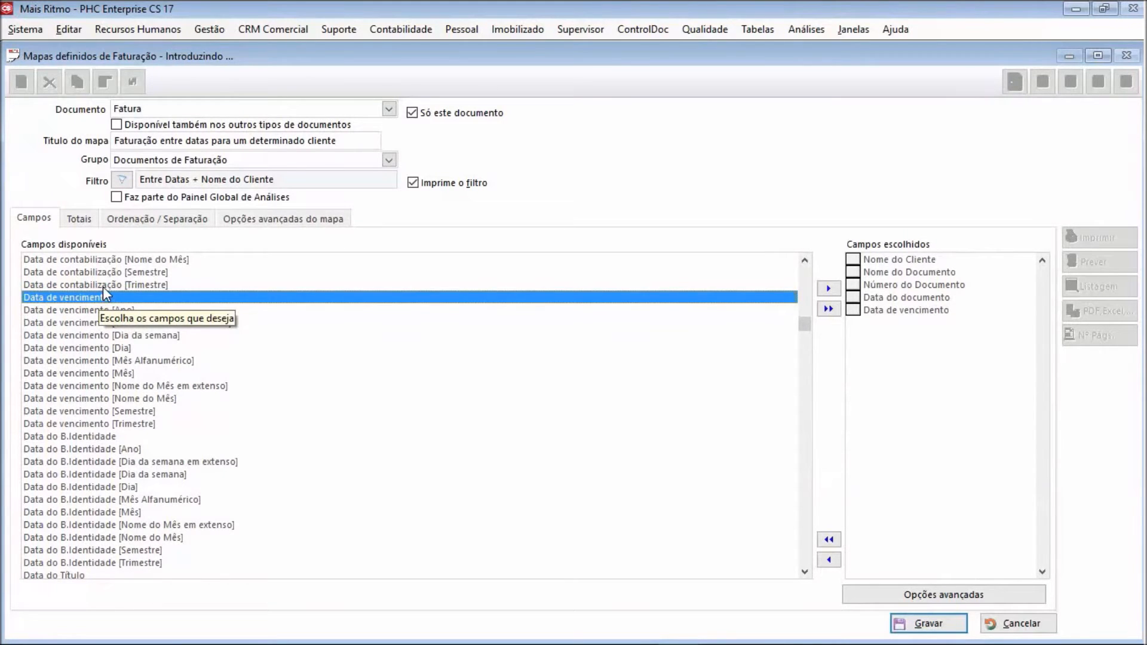
key("t")
left_click_drag(804, 572, 804, 573)
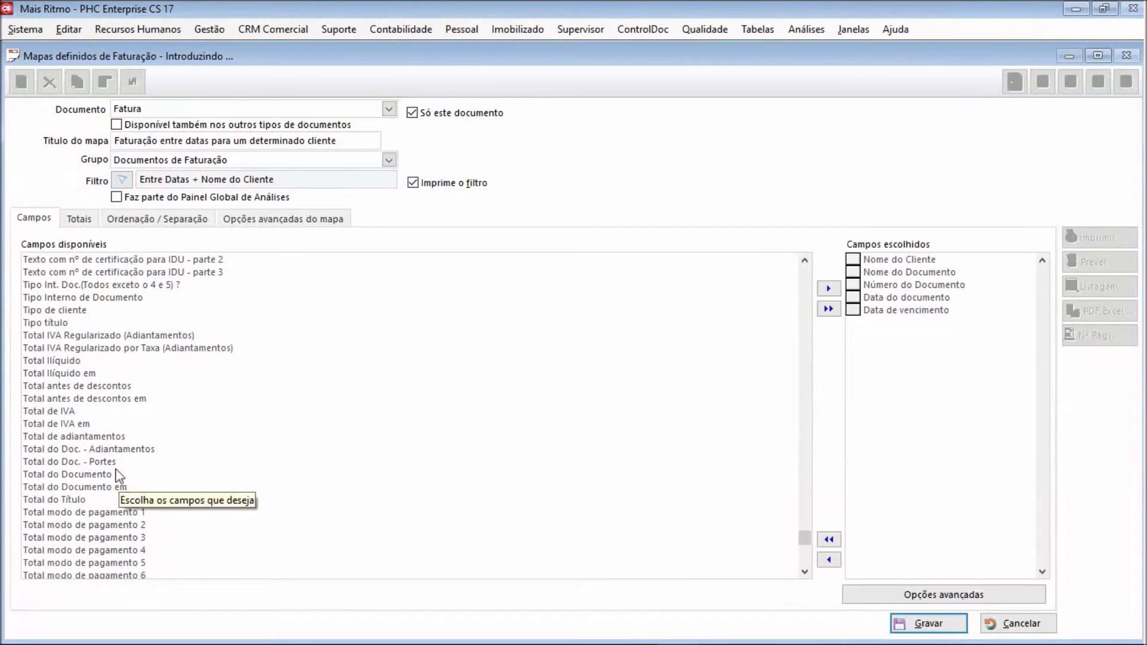
double_click(92, 474)
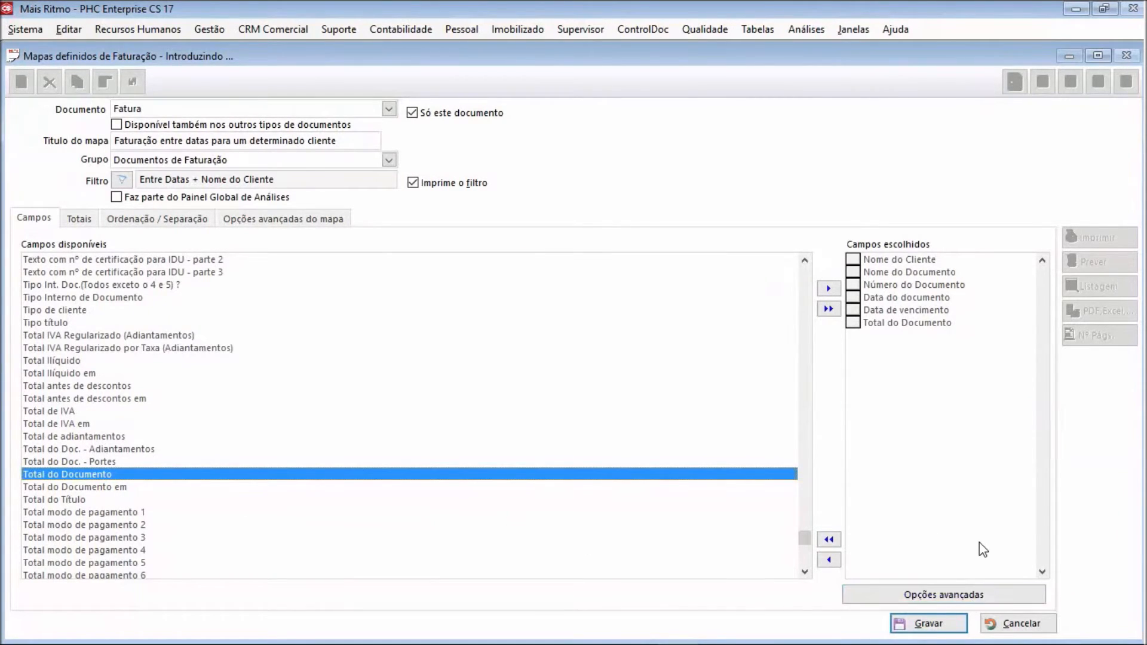
Open the advanced field options and set the size of every chosen field to 15
left_click(964, 598)
left_click(964, 597)
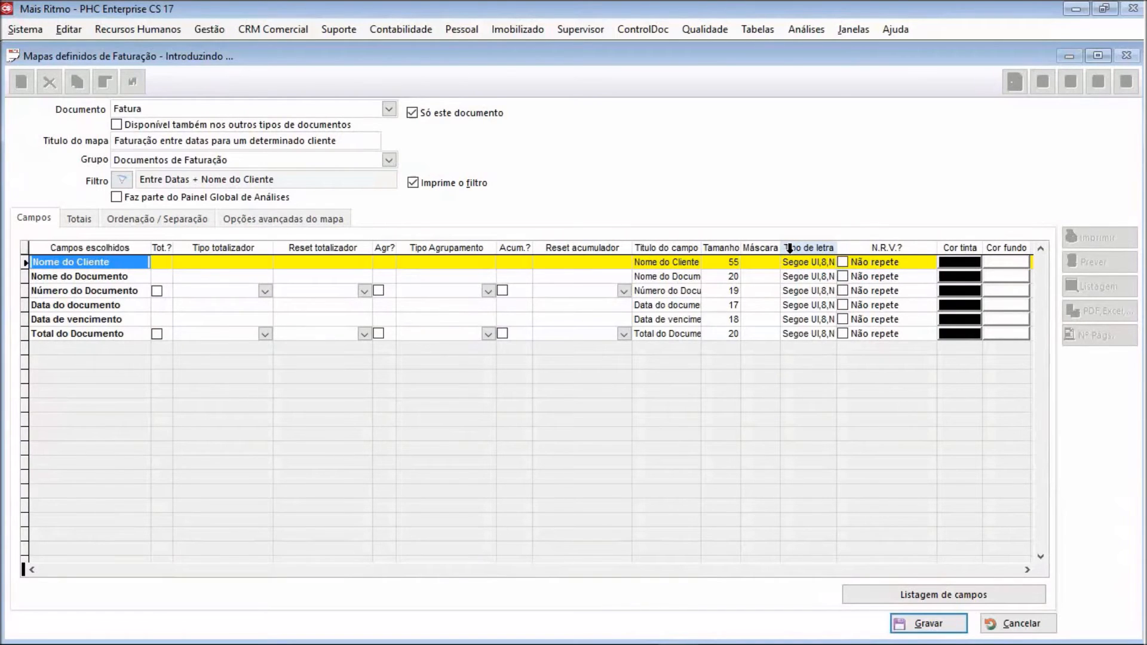
left_click(720, 262)
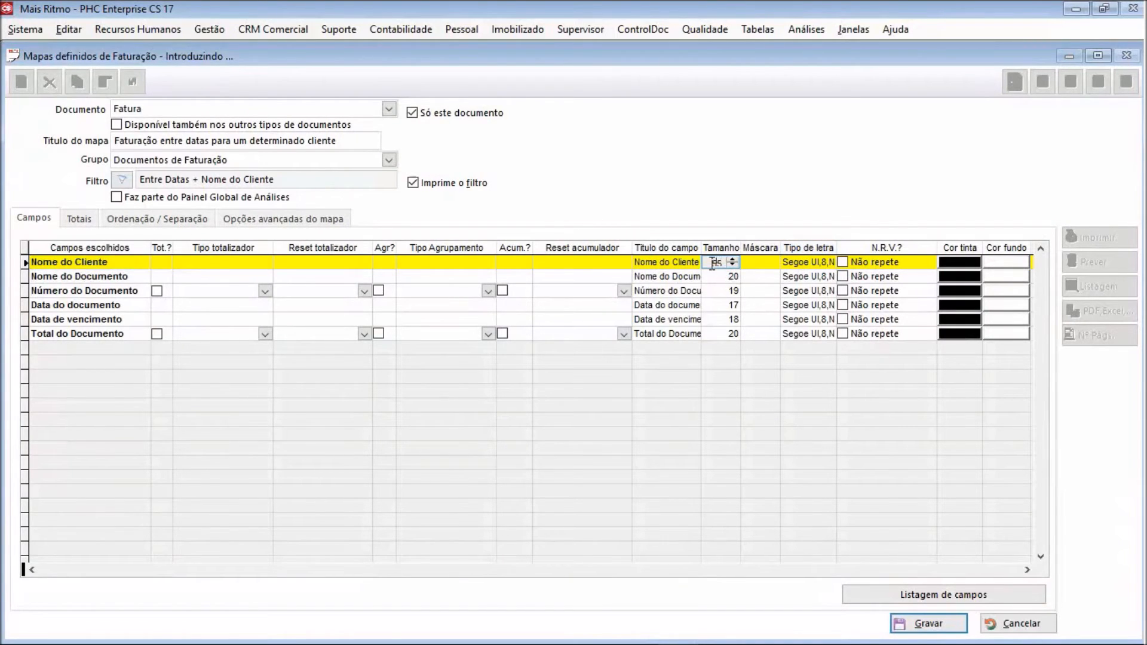
type("15")
left_click(720, 276)
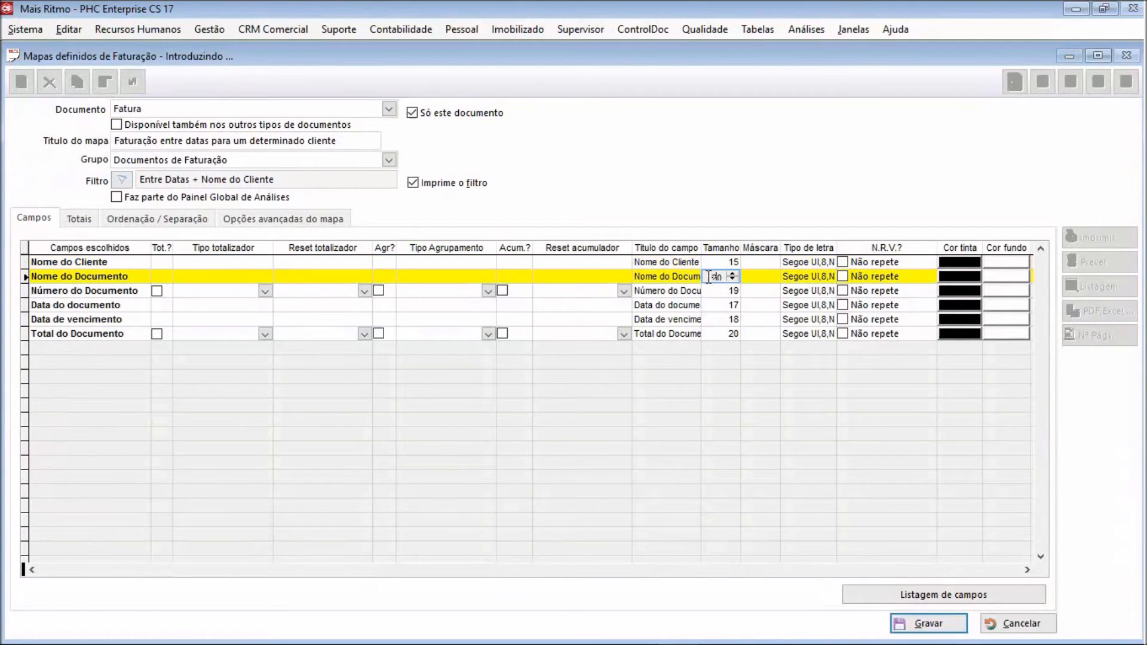
type("15")
left_click(708, 292)
type("15")
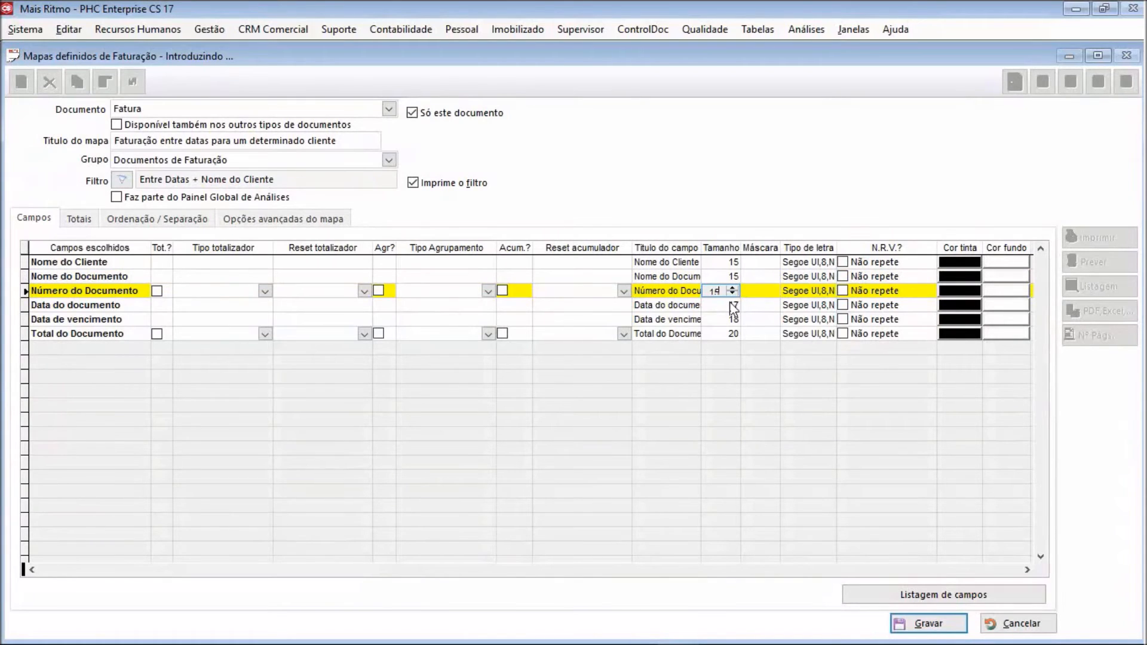
left_click(712, 308)
type("15")
left_click(710, 321)
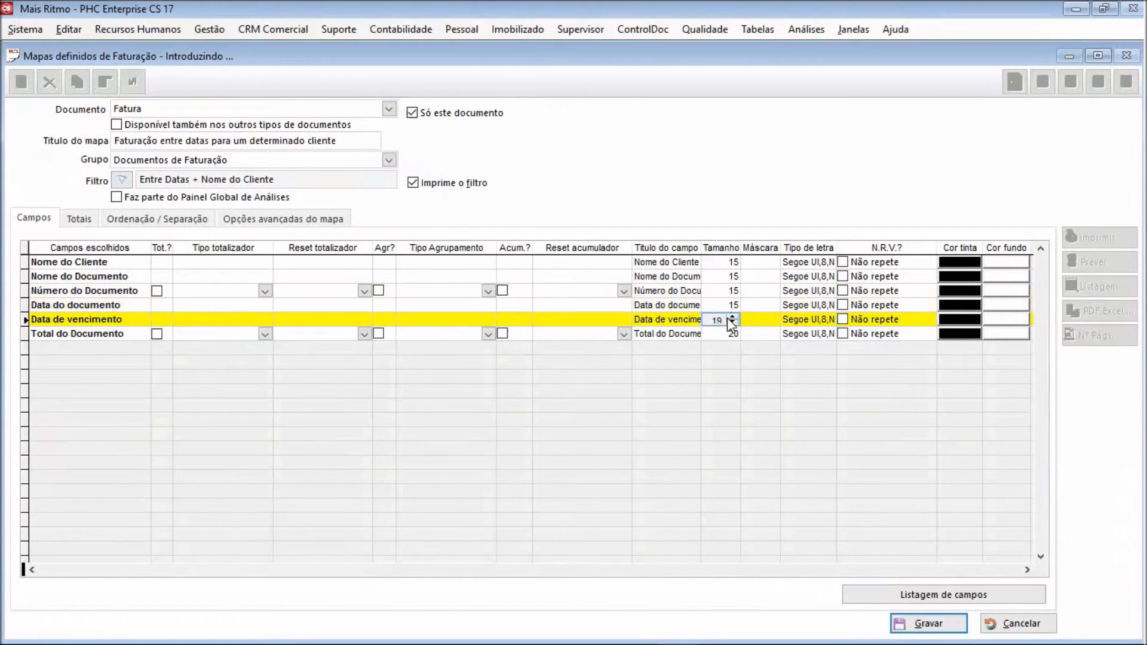
type("15")
left_click(727, 334)
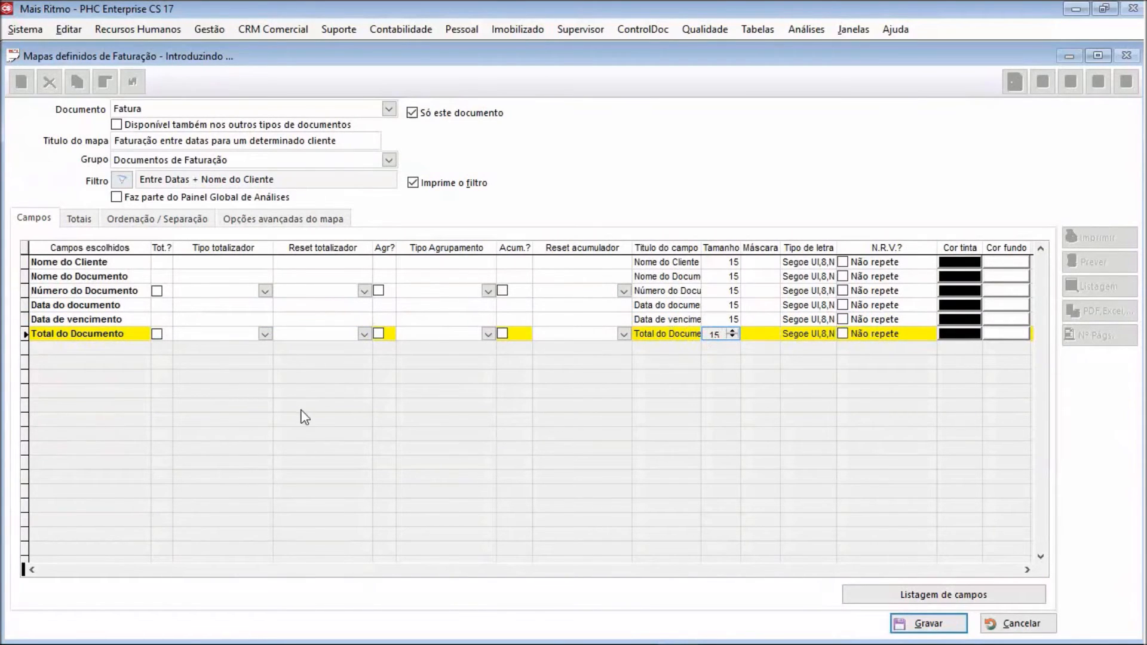
Add Total do Documento to the map's chosen totals
left_click(73, 226)
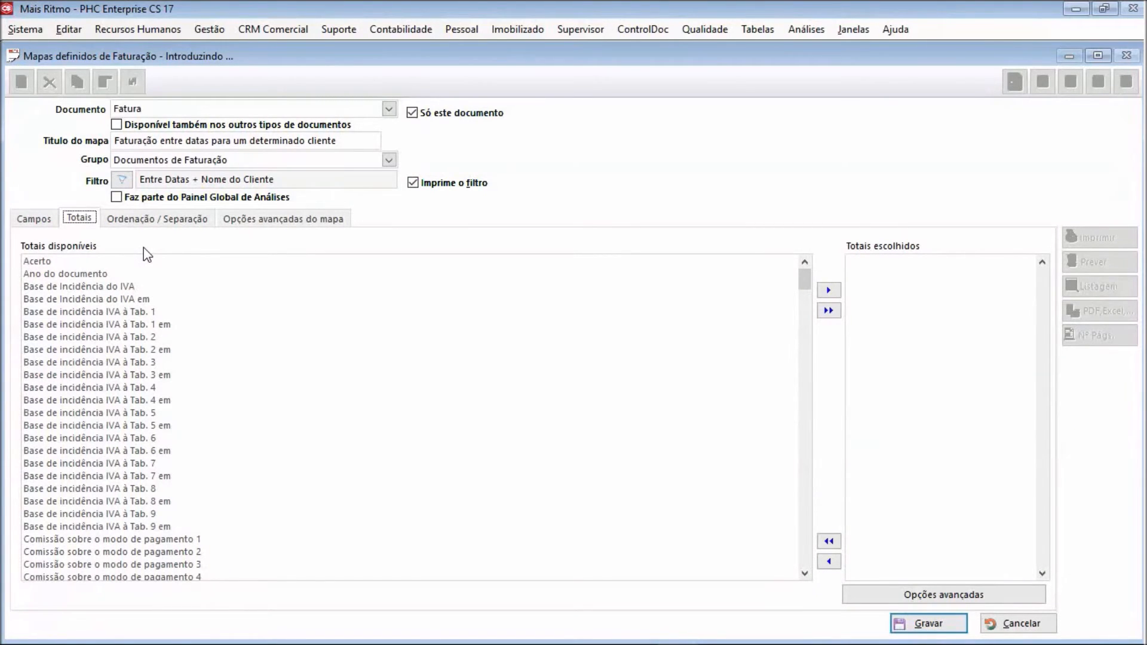
left_click(135, 349)
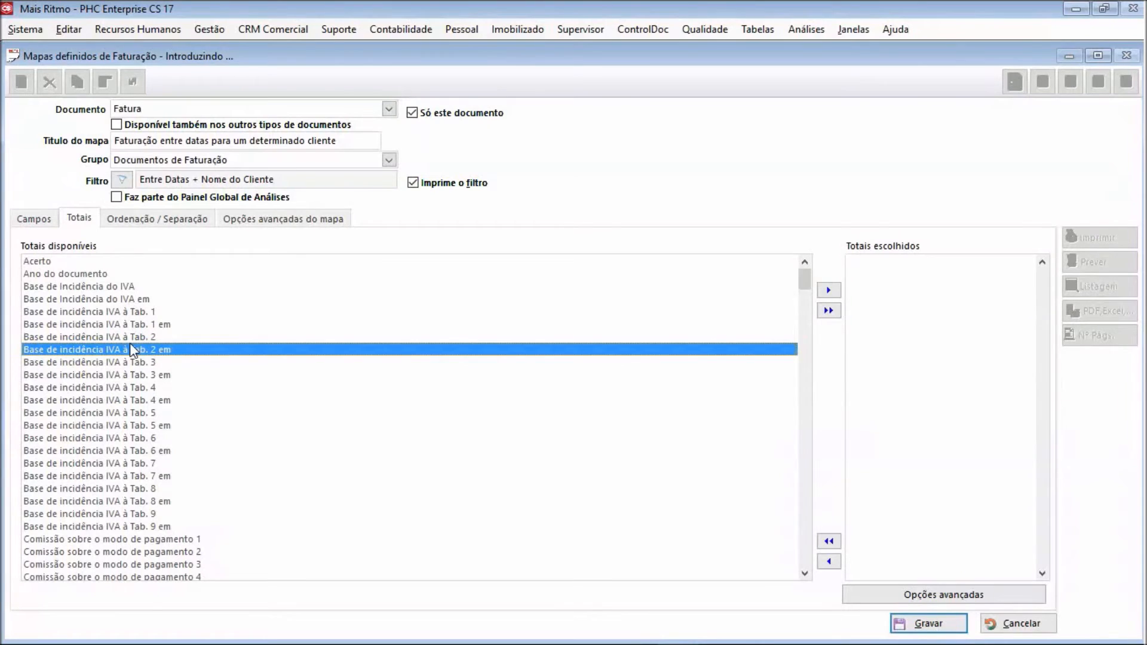
scroll(136, 350, "down", 15)
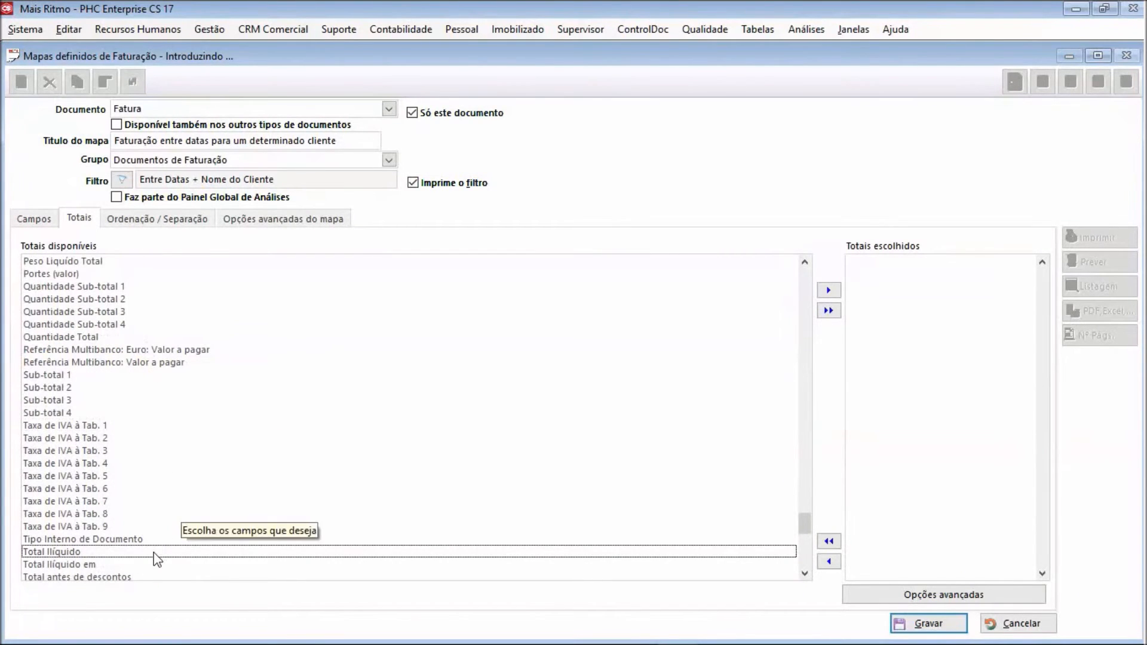
scroll(811, 576, "down", 5)
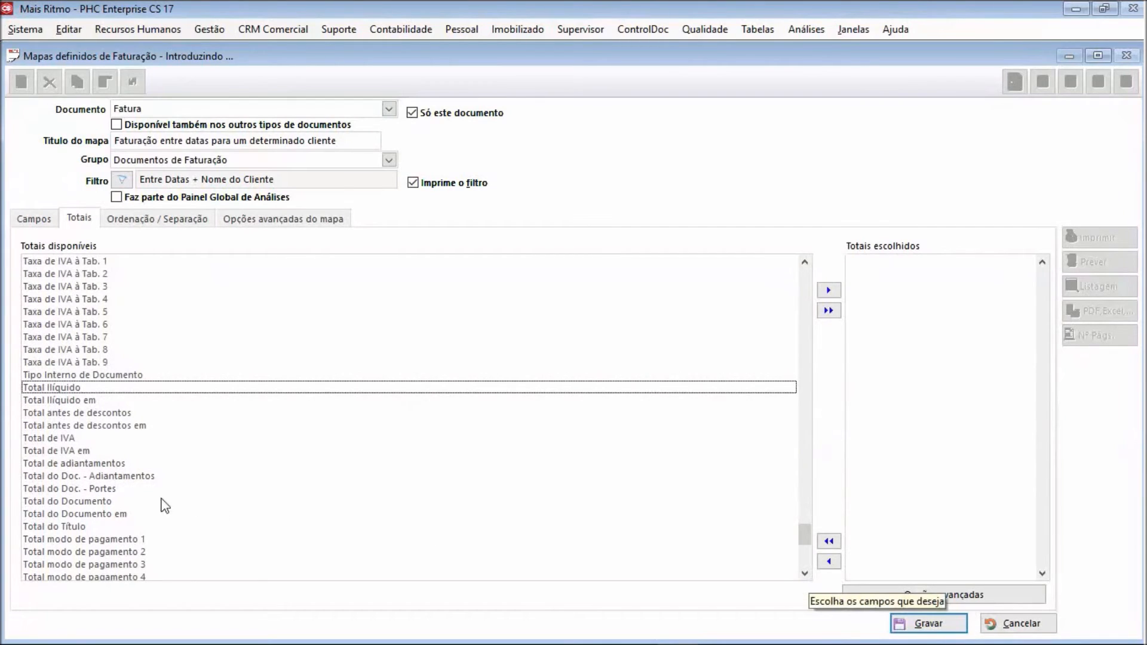
double_click(102, 503)
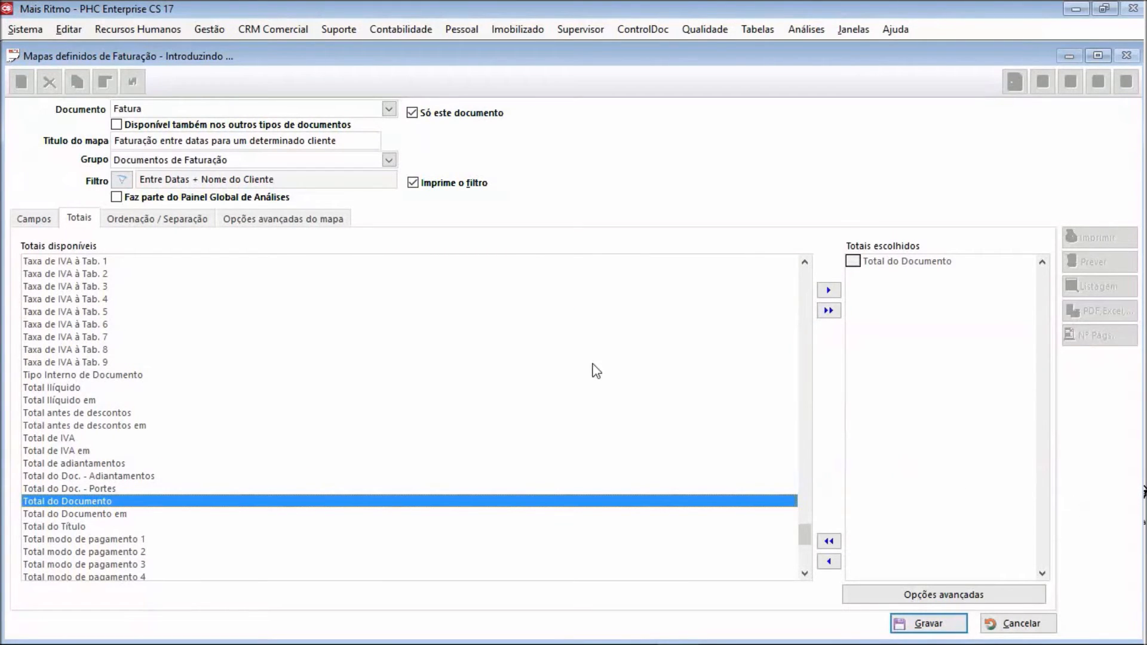
Open the ordering and separation settings and add Data do documento to the map's chosen orderings
left_click(168, 219)
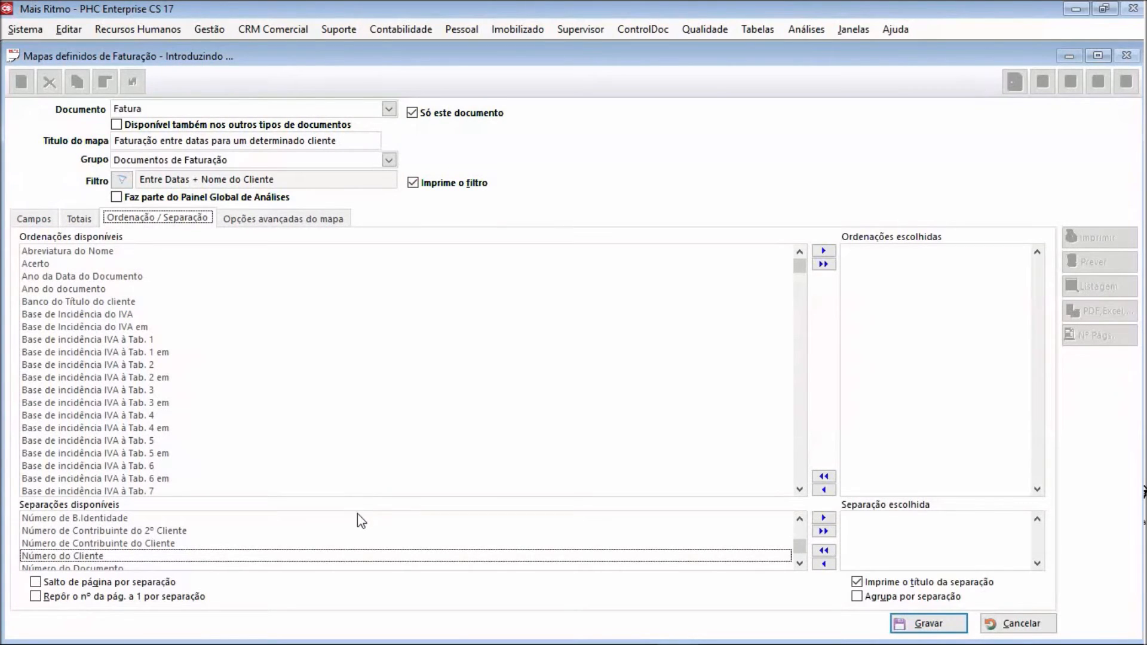
left_click(172, 456)
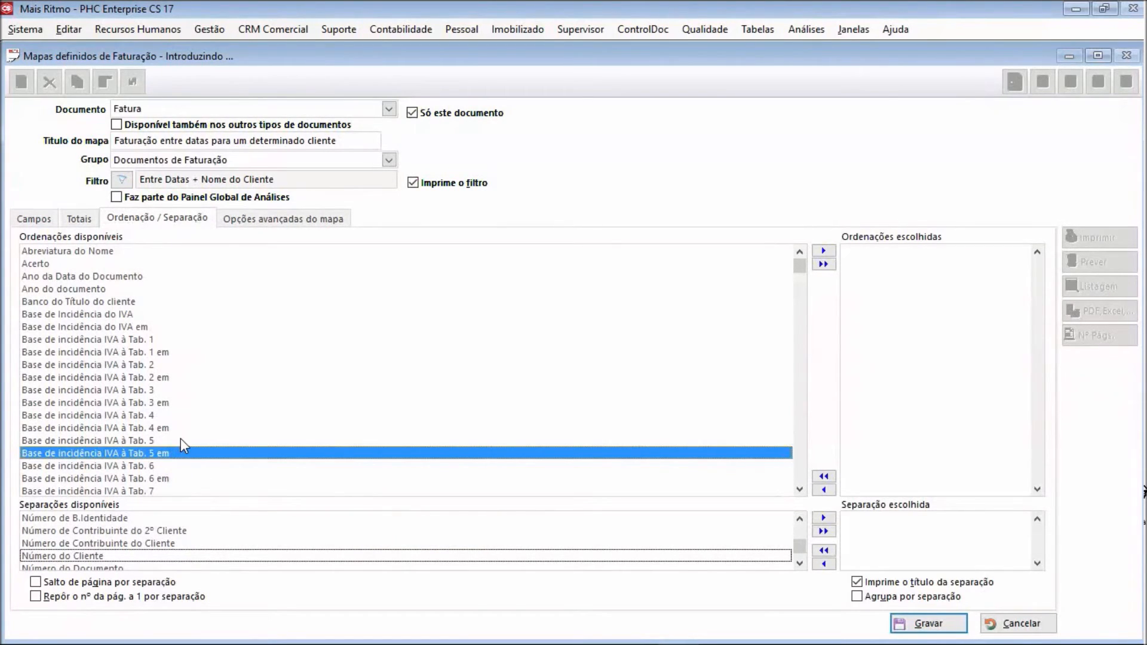
key("d")
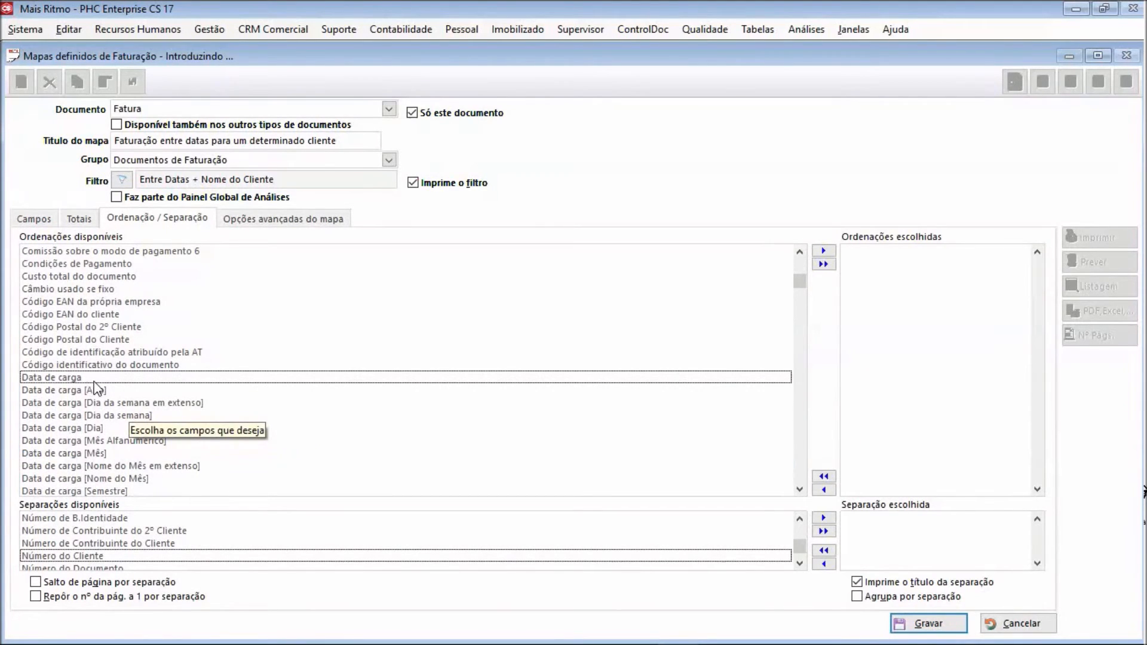
left_click(800, 489)
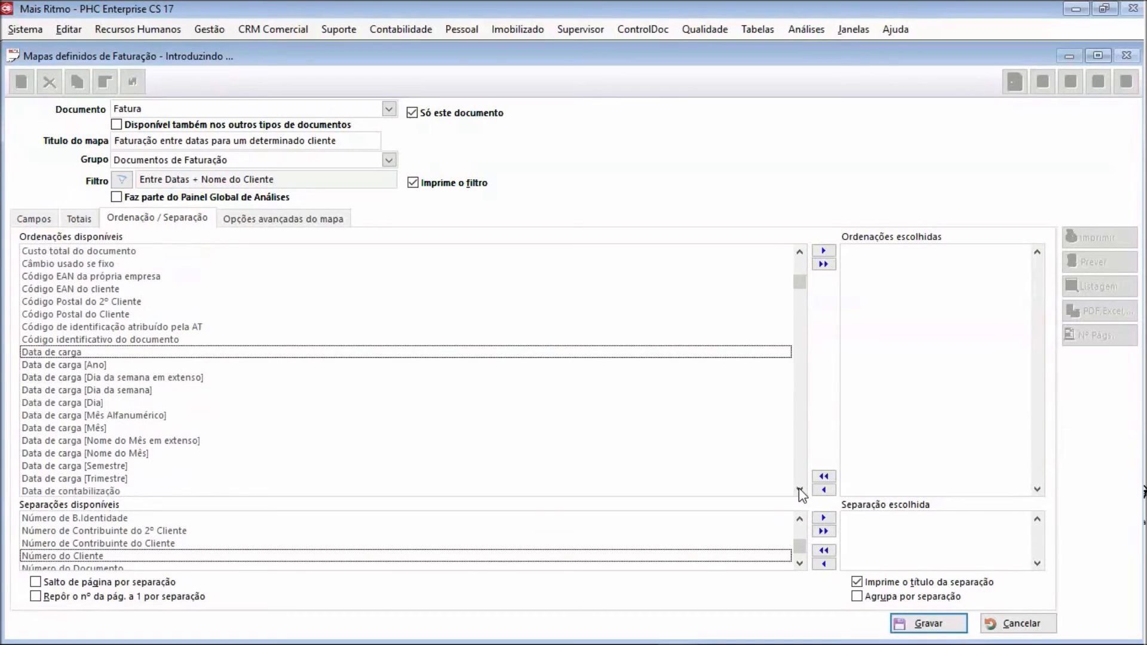
left_click_drag(799, 489, 799, 489)
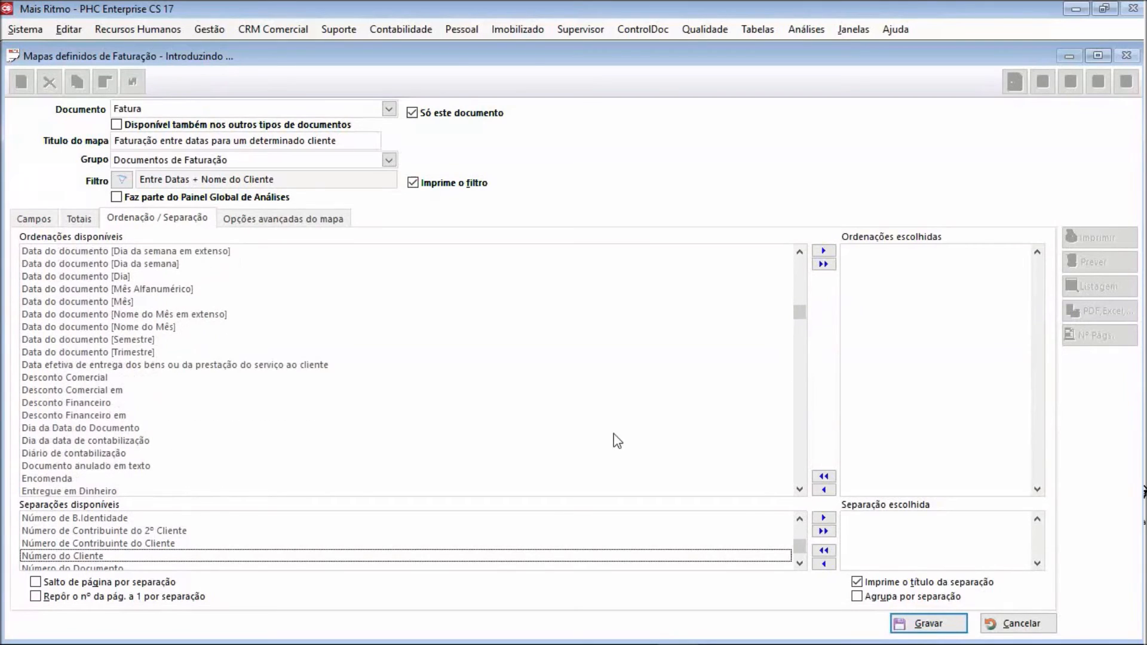
left_click(800, 251)
left_click(799, 251)
left_click(799, 251)
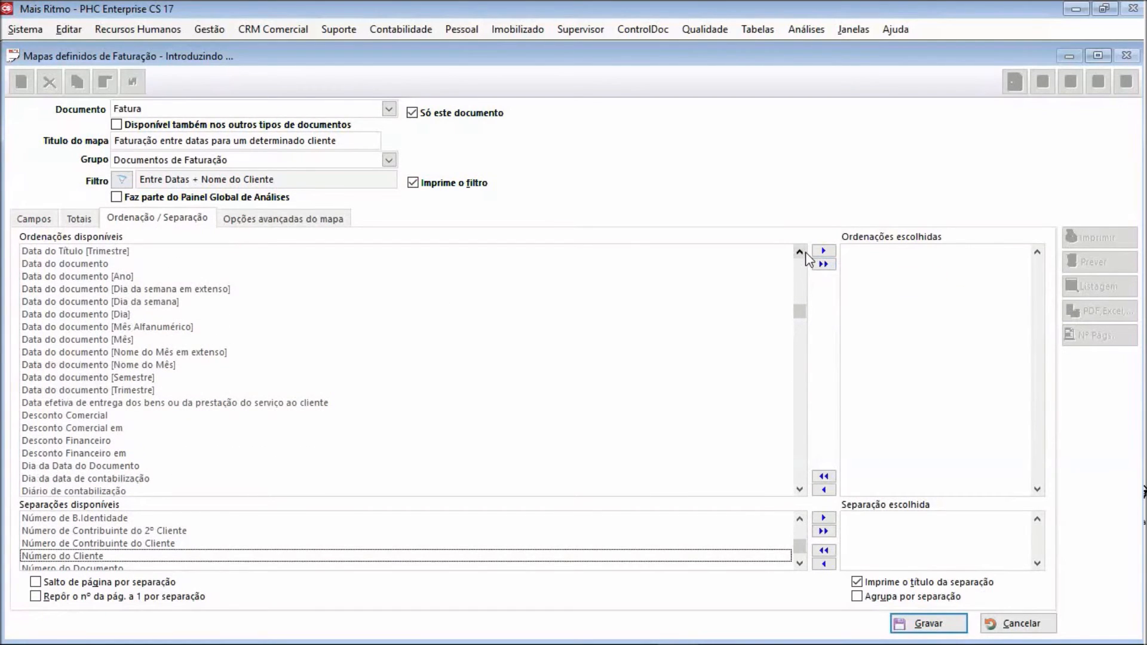
double_click(108, 264)
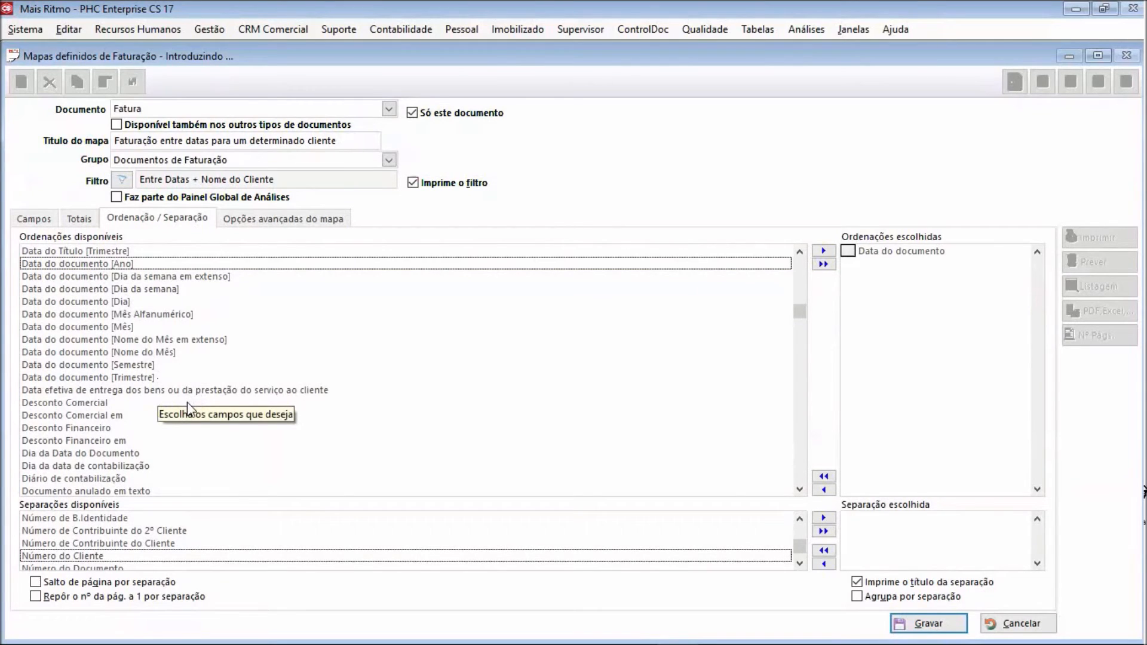
Add Nome do Cliente to the chosen orderings and move it above Data do documento
key("n")
double_click(76, 402)
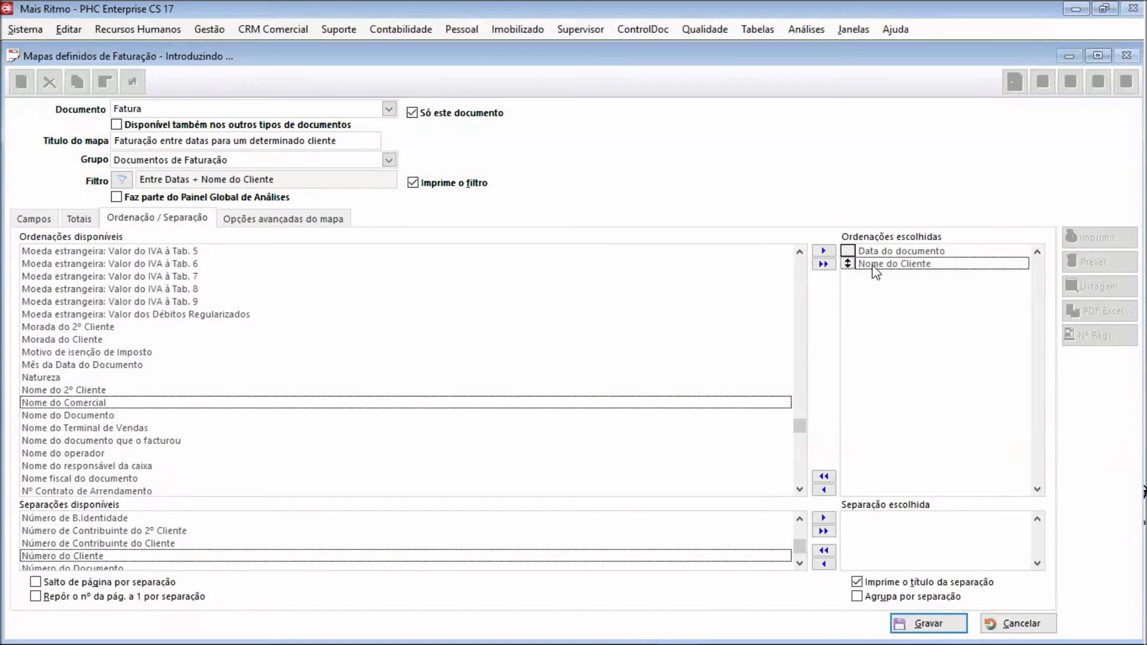
left_click_drag(848, 264, 847, 251)
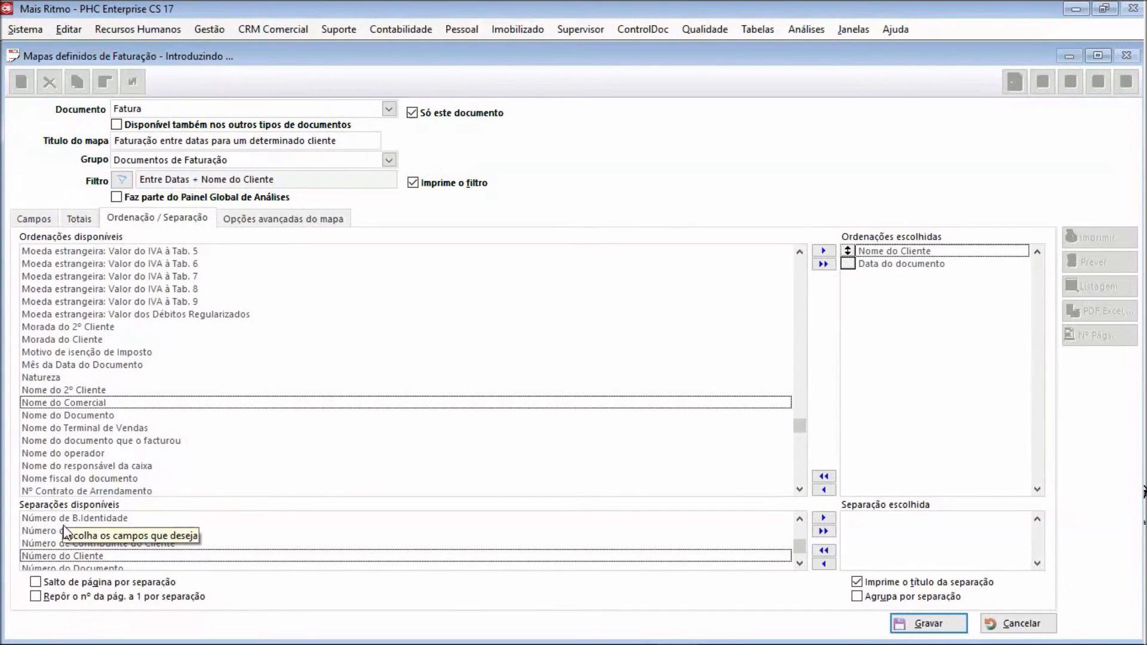
Choose Nome do Cliente as the map's separation field
left_click(83, 531)
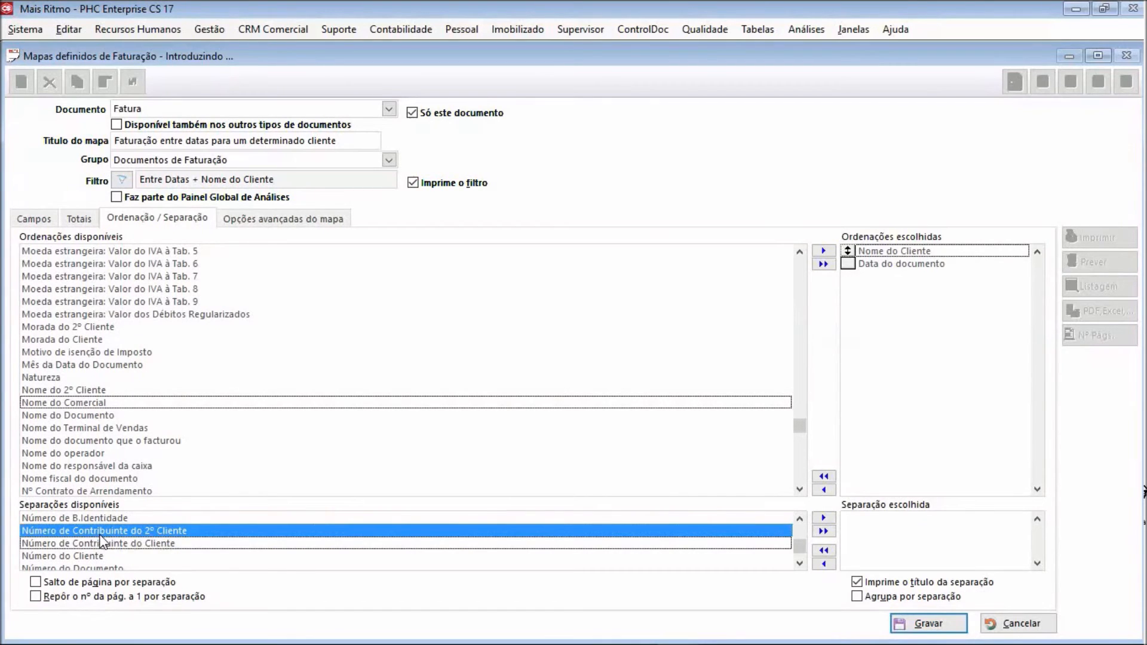
left_click(800, 518)
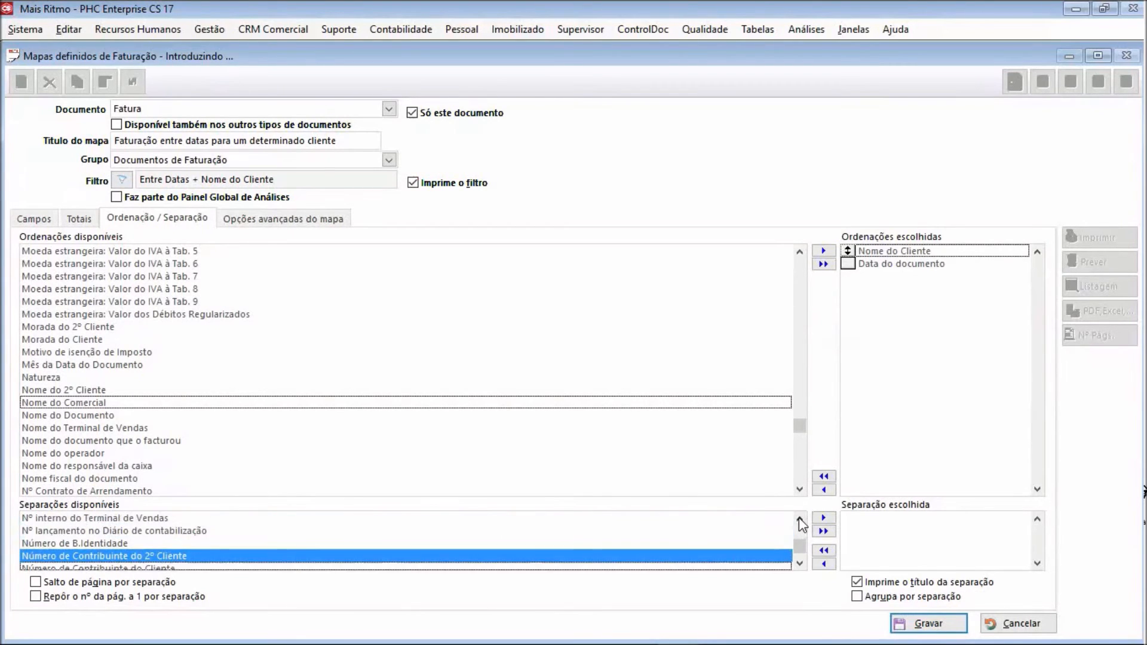
left_click(799, 519)
left_click(800, 519)
left_click(800, 519)
left_click(799, 518)
left_click(799, 518)
left_click(799, 518)
left_click(800, 519)
left_click(799, 518)
double_click(74, 517)
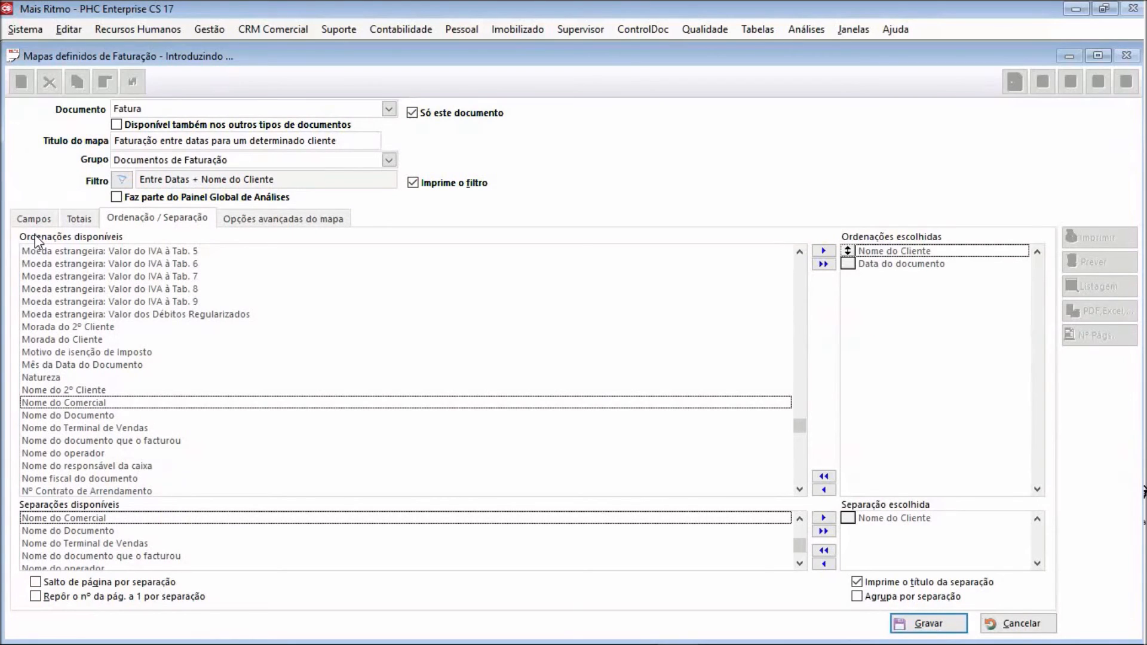
Set the map's print orientation to landscape in the advanced map options and save the map
left_click(259, 221)
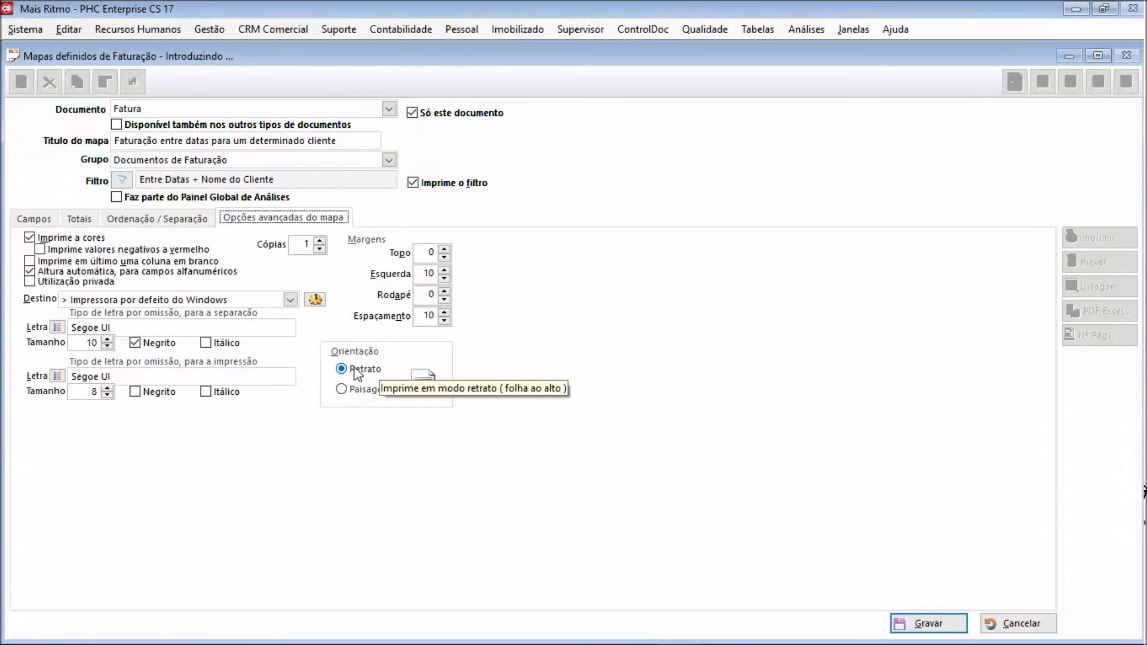
left_click(342, 392)
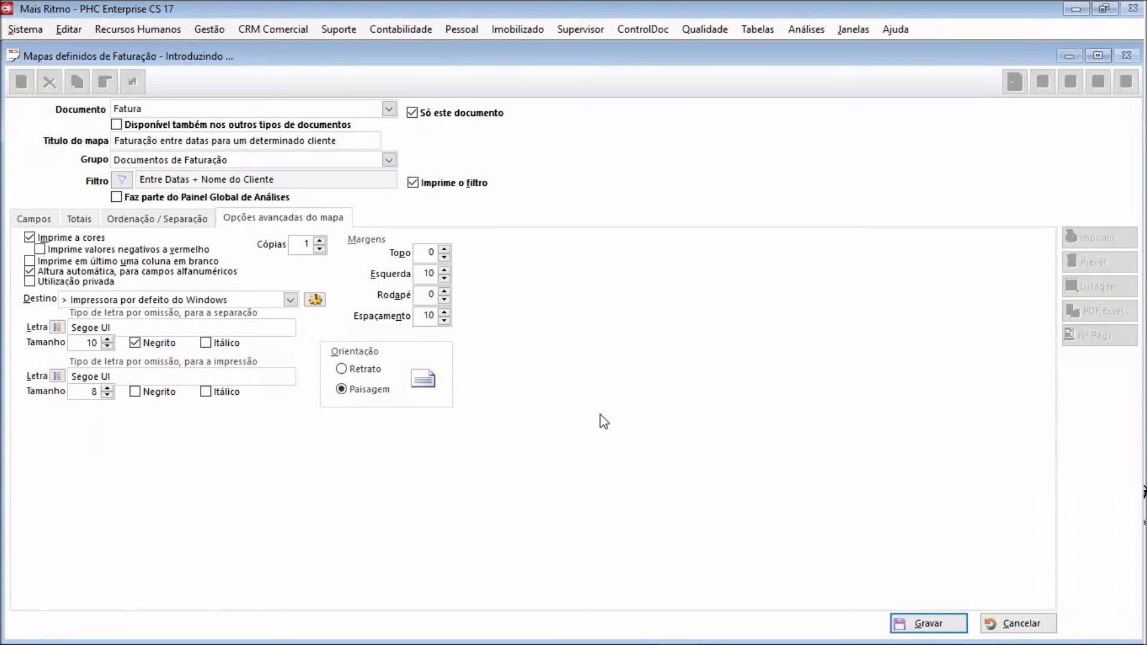
left_click(927, 623)
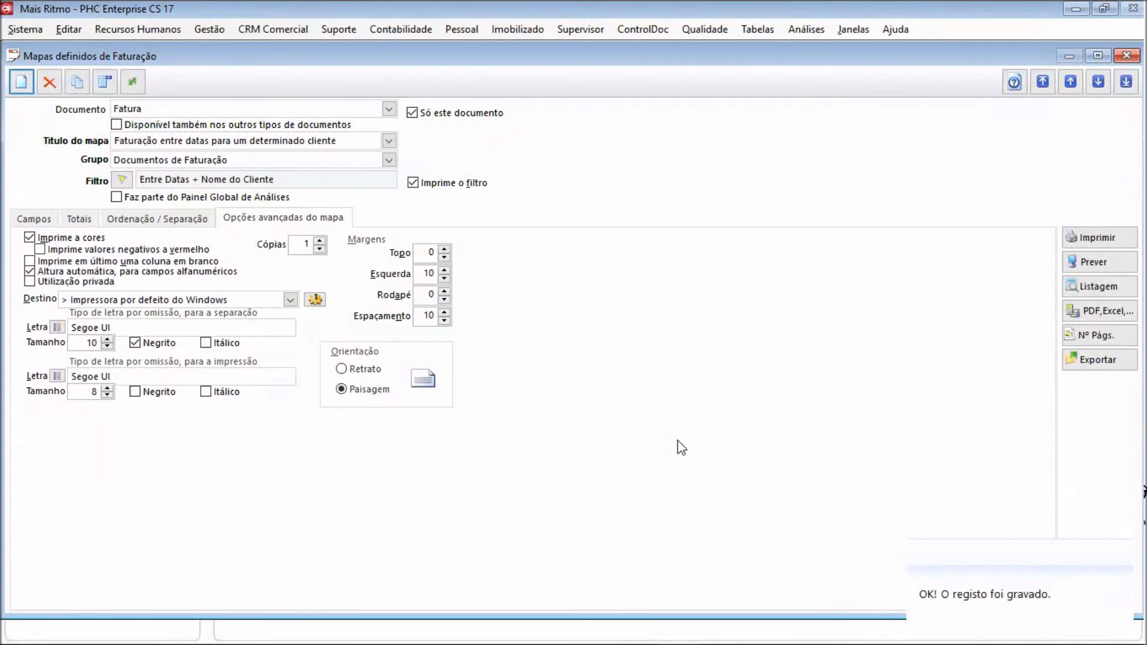
Preview the map for client Gosto pela Música with document dates from 20.01.2014 to 20.01.2016
left_click(1098, 263)
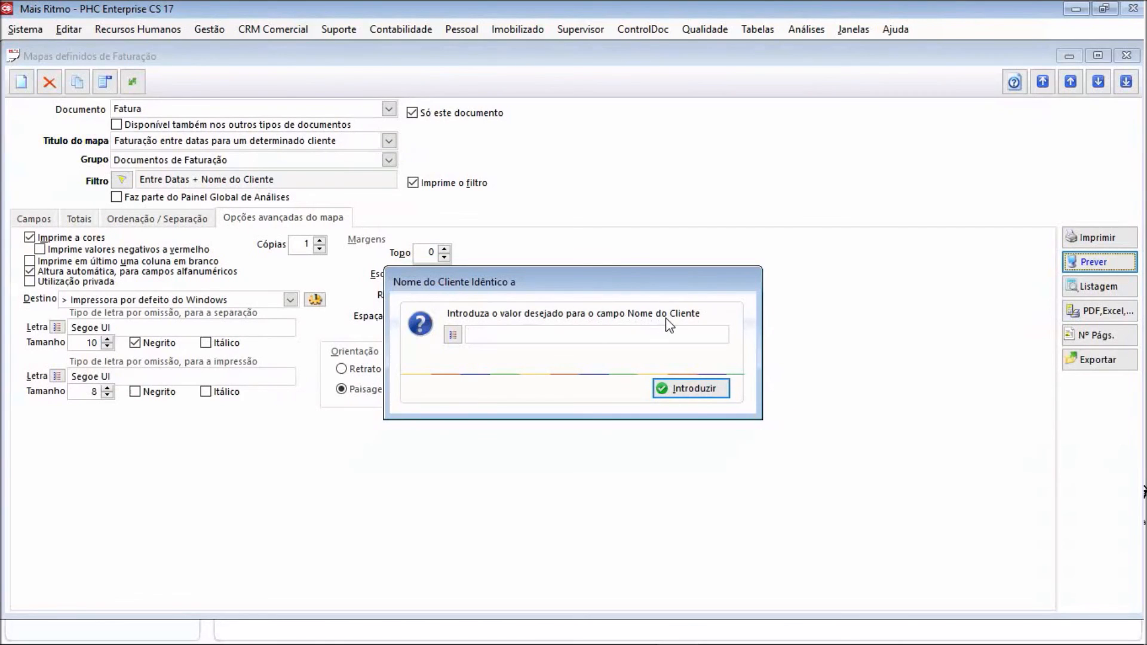
type("Gosto pela Música")
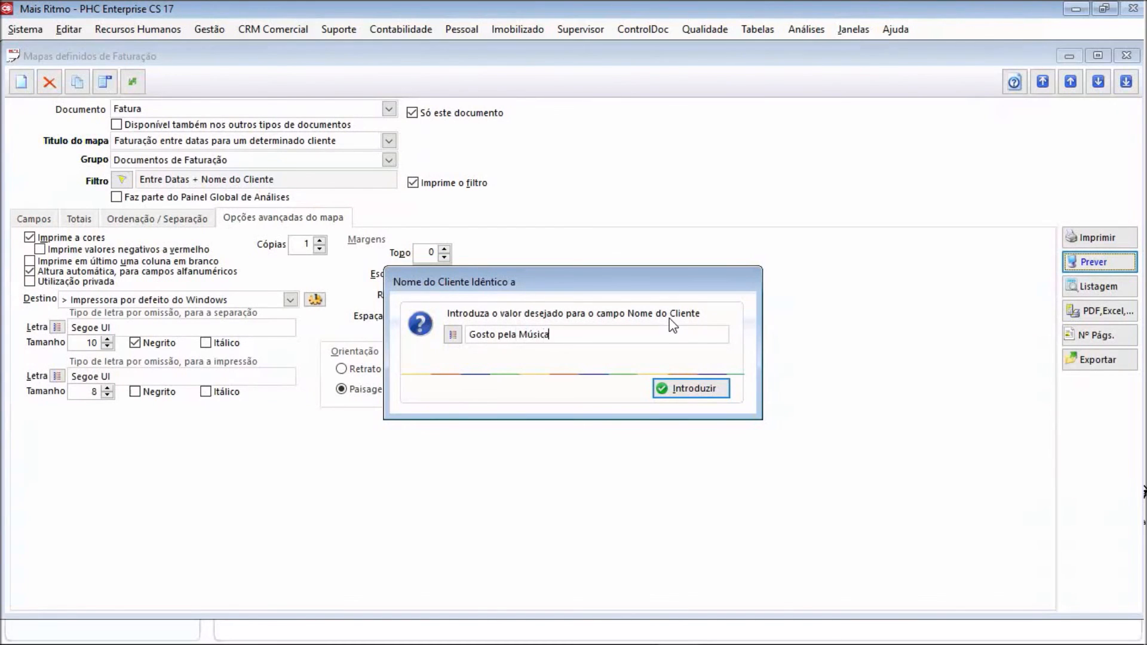
left_click(713, 390)
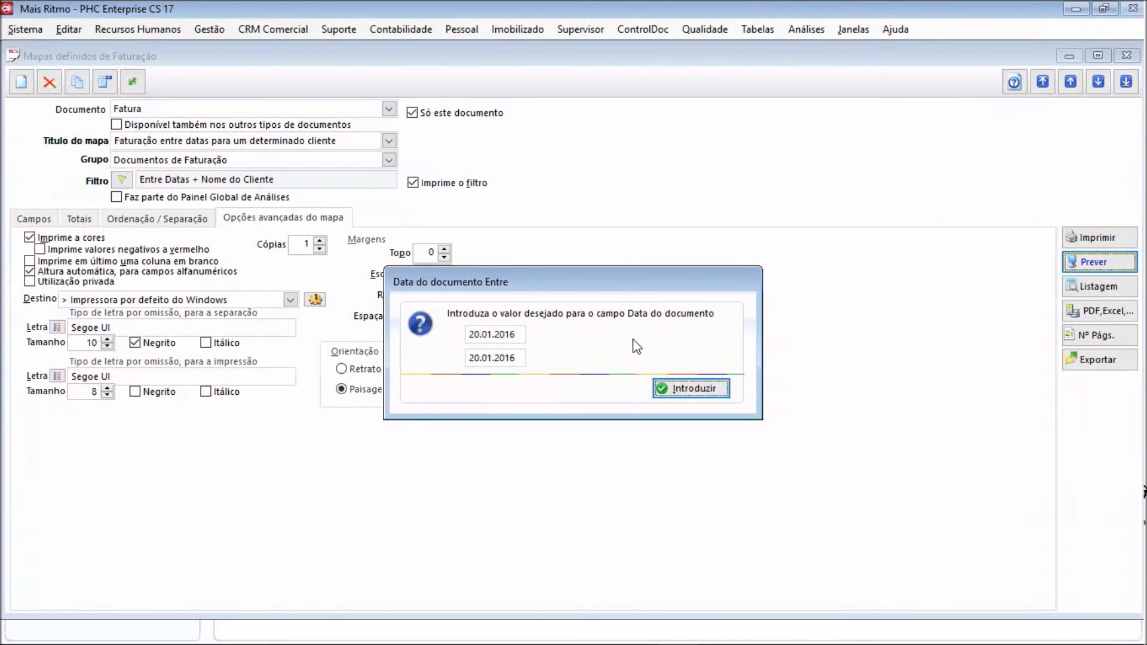
left_click(517, 335)
type("4")
left_click(695, 394)
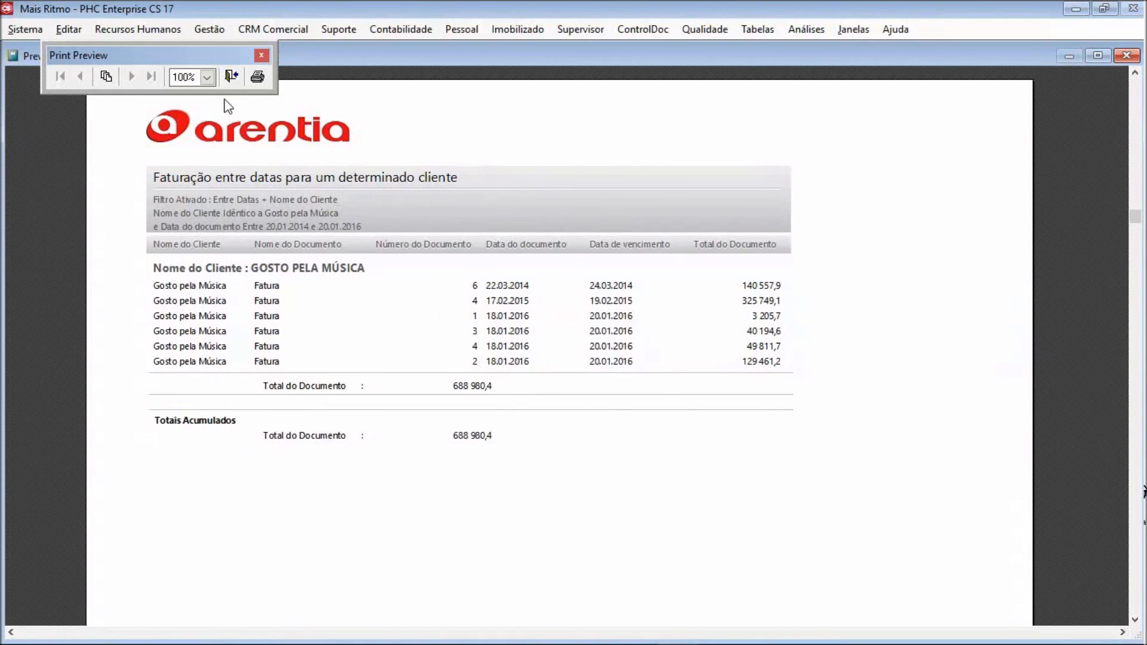
Close the print preview, the map definition window and the invoicing maps dialog
left_click(233, 76)
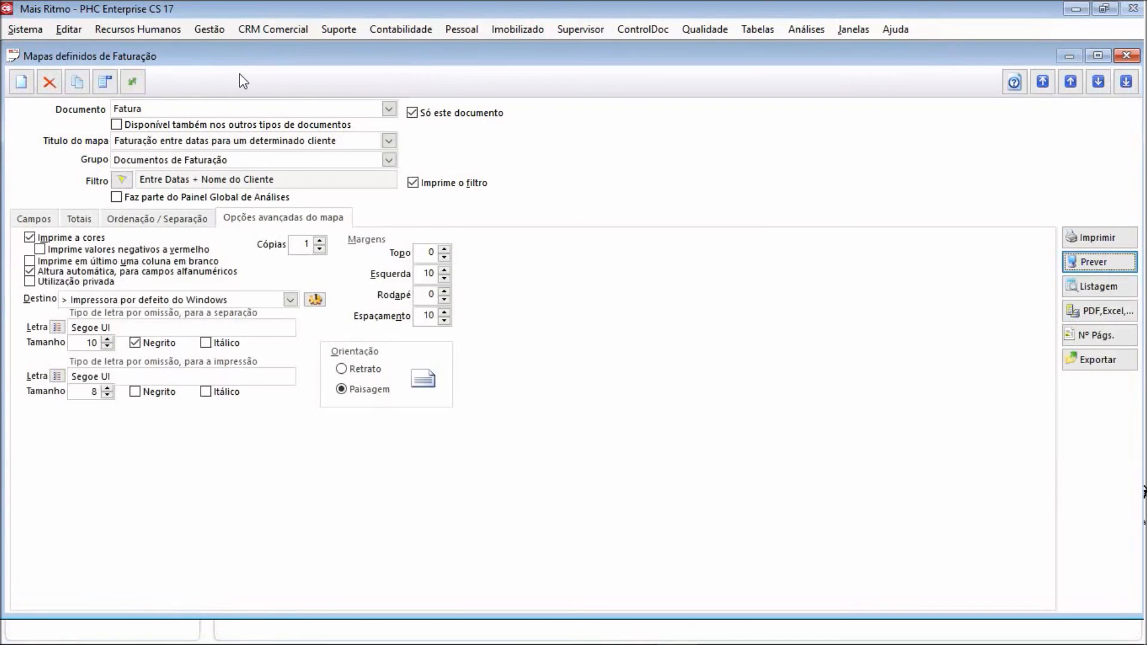
left_click(1098, 55)
left_click(947, 113)
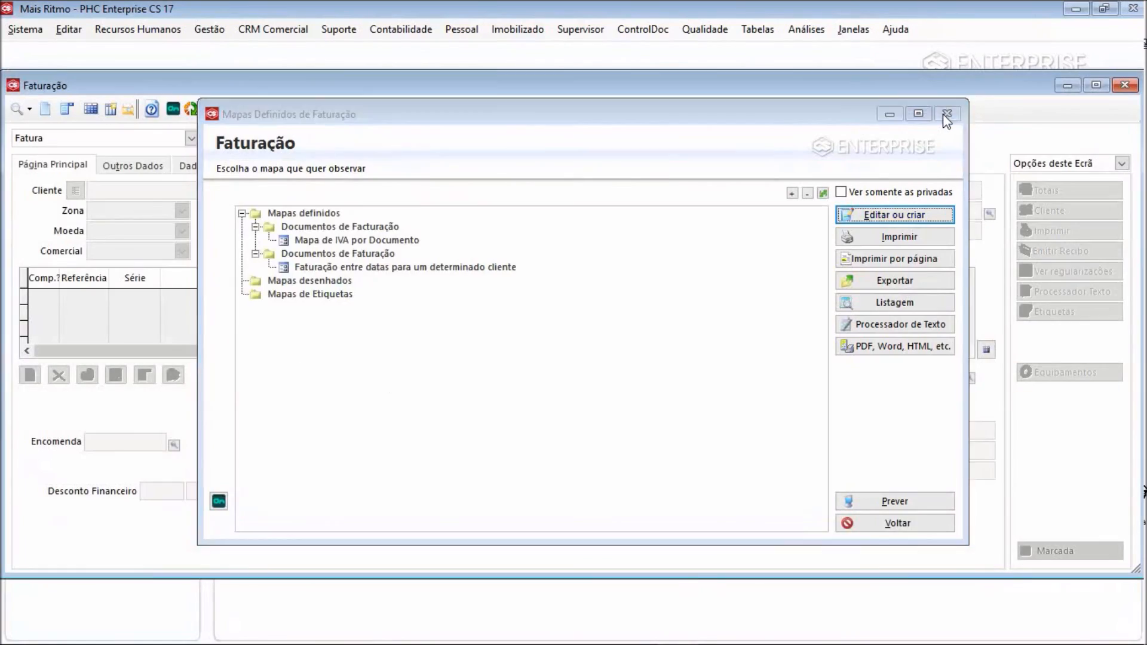